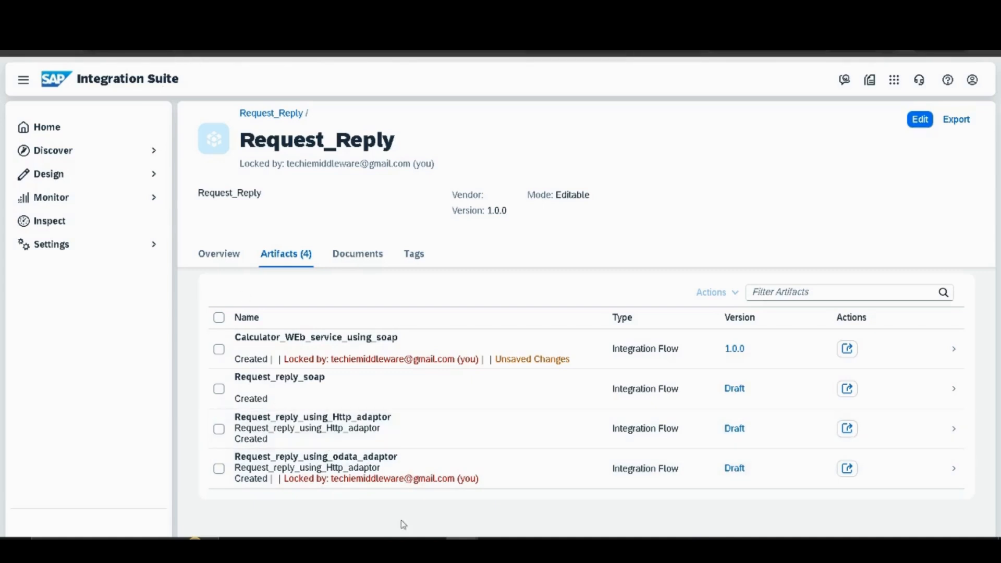
left_click(417, 537)
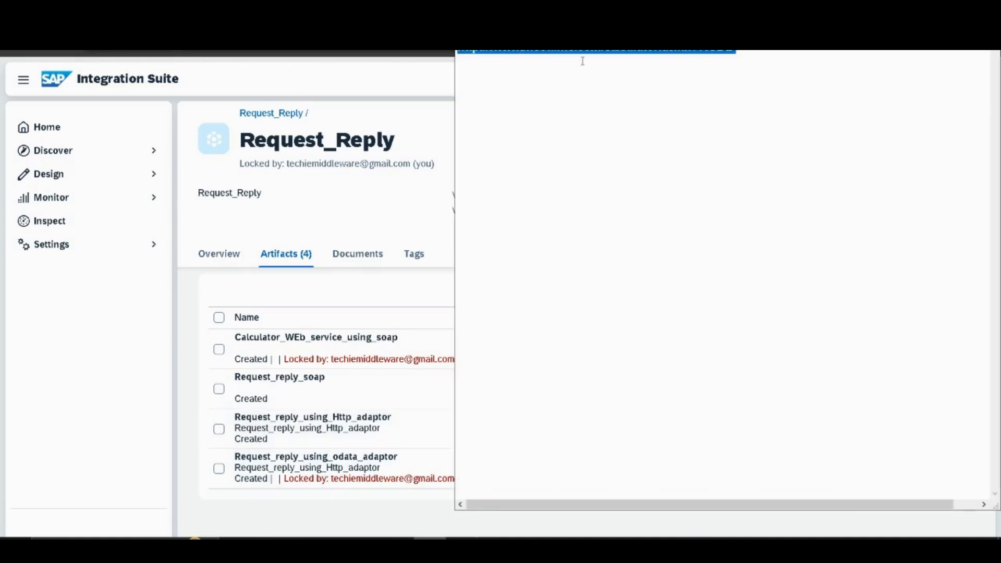
left_click(399, 82)
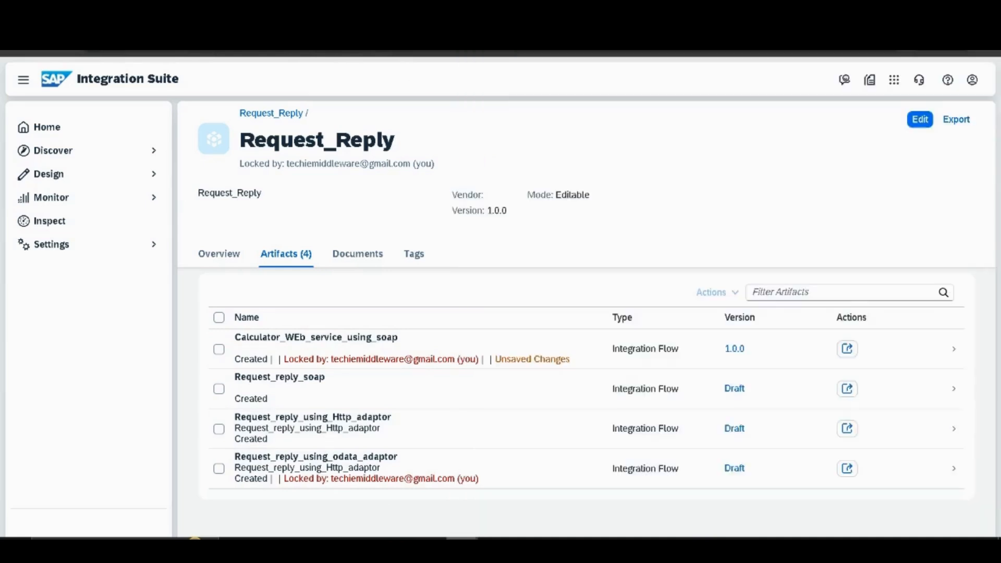
mouse_move(461, 537)
left_click(509, 508)
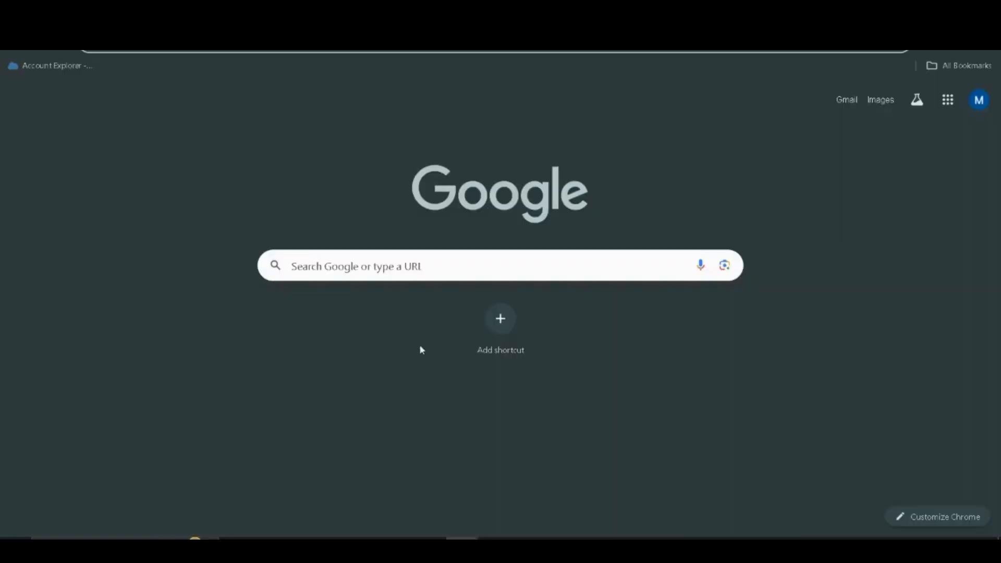
left_click(352, 258)
type("http://www.dneonline.com/calculator.asmx?WSDL")
key("Return")
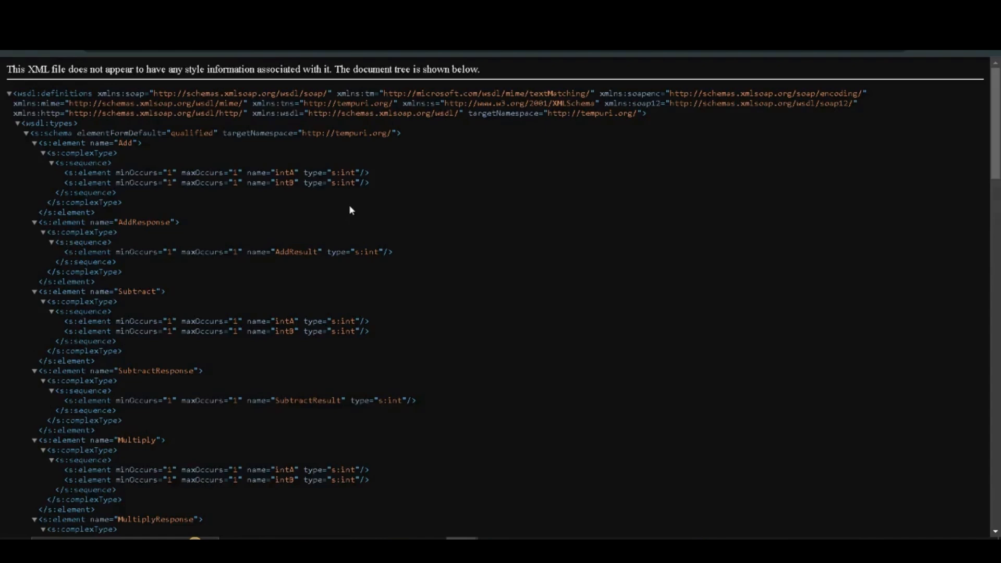
Save the displayed WSDL definition to the Downloads folder as calculator.xml and return to the Integration Suite window
right_click(302, 156)
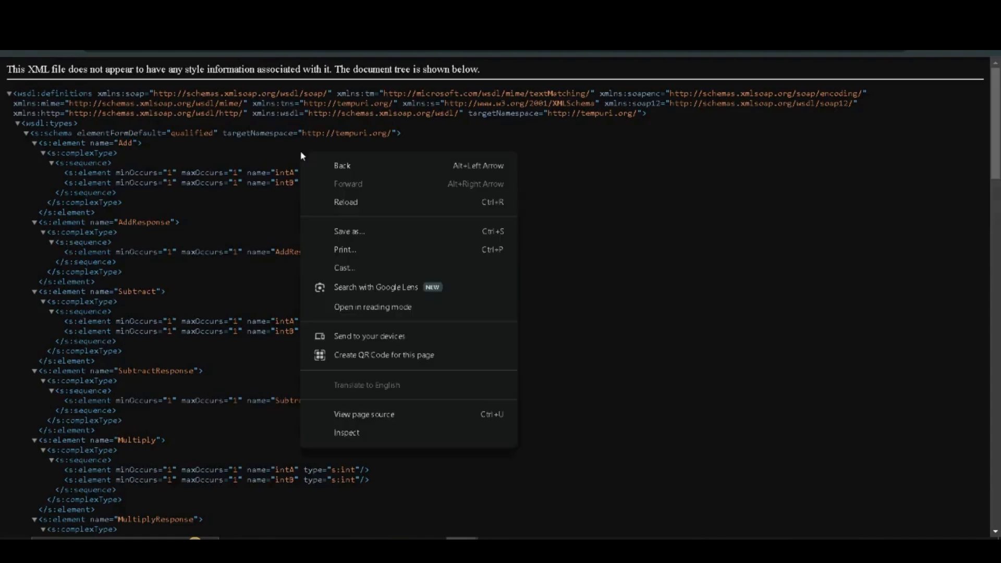
left_click(341, 235)
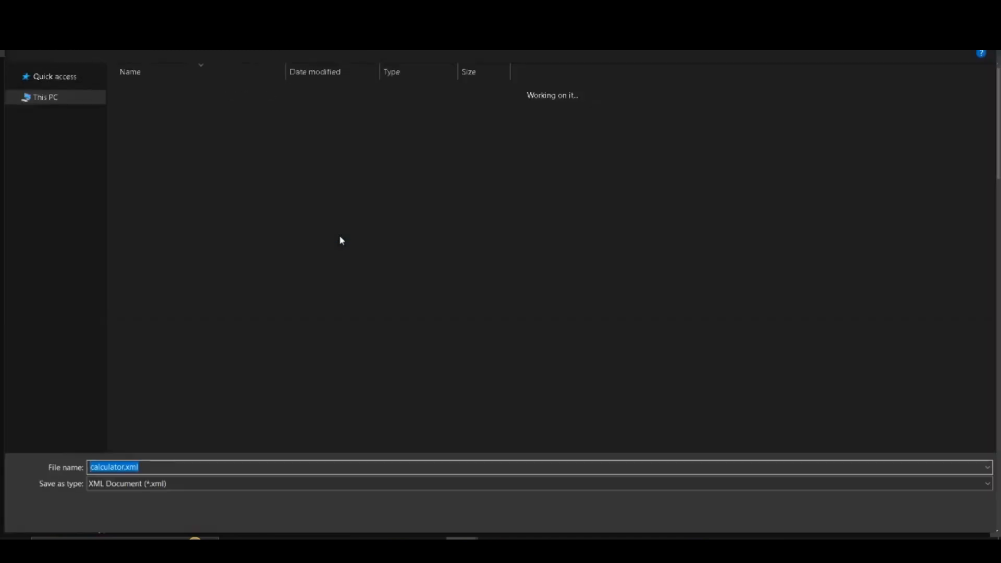
left_click(149, 467)
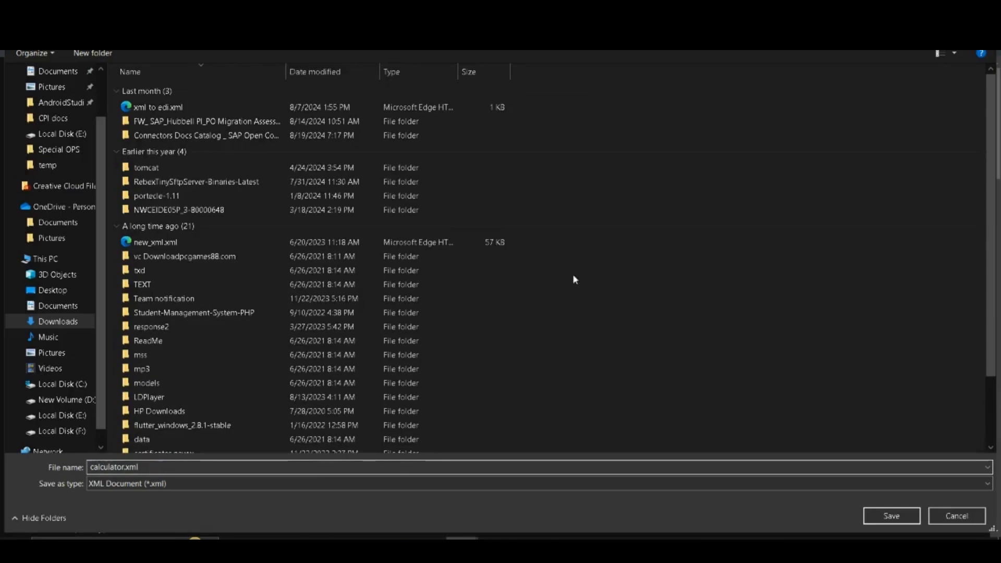
key("Return")
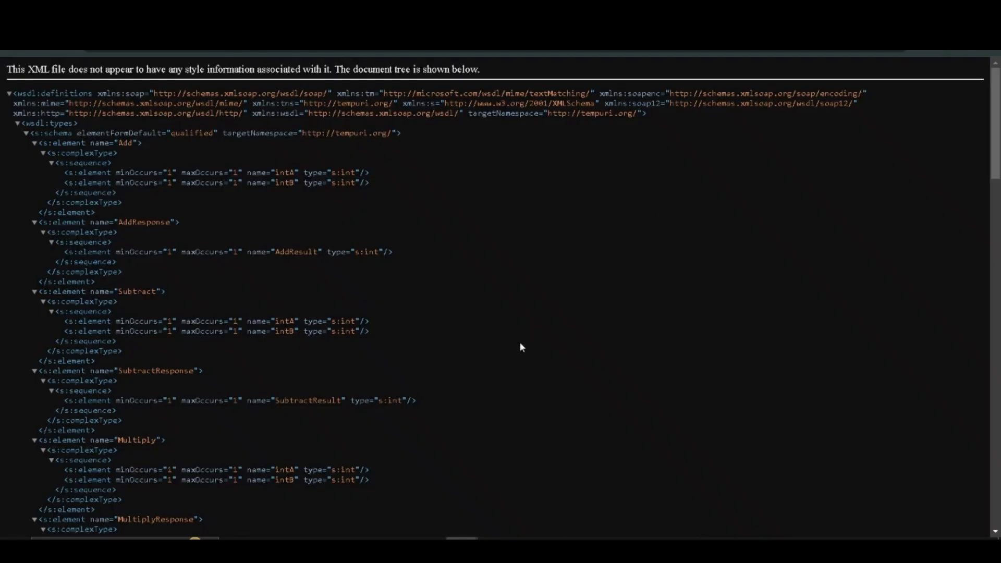
mouse_move(462, 539)
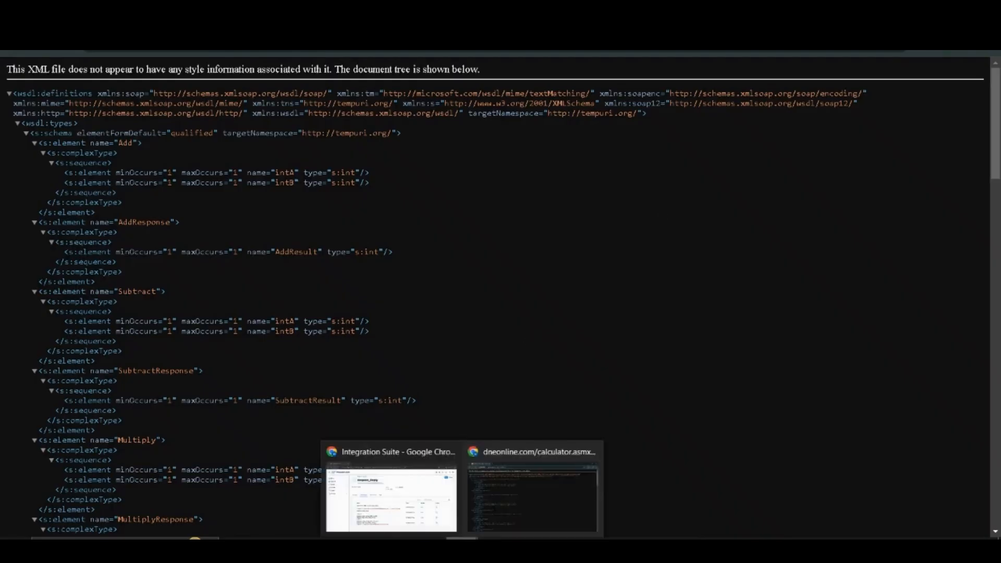
left_click(406, 497)
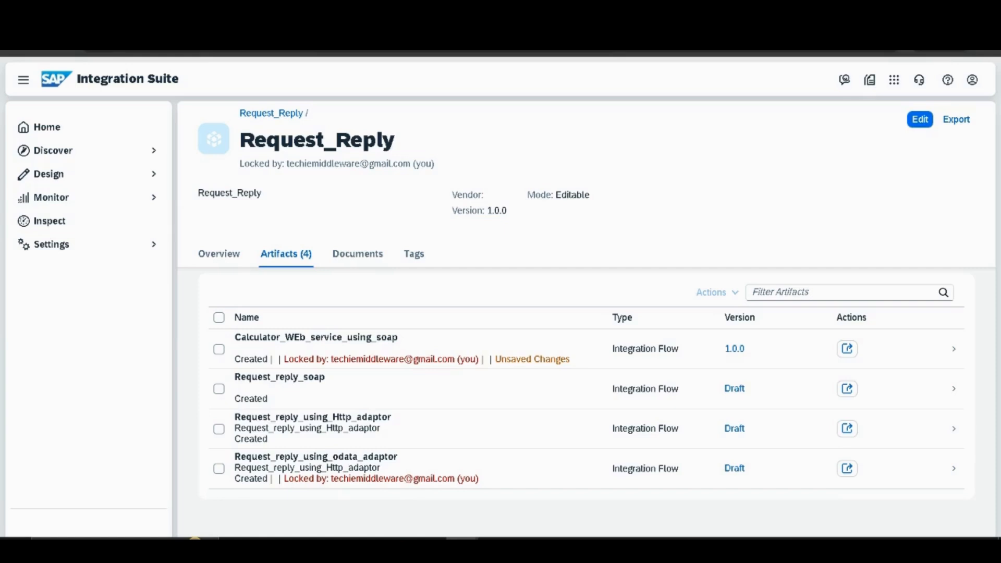
Search the web for "soap ui" in an Incognito window and view the SoapUI Open Source offering on the SoapUI website
key("ctrl+shift+n")
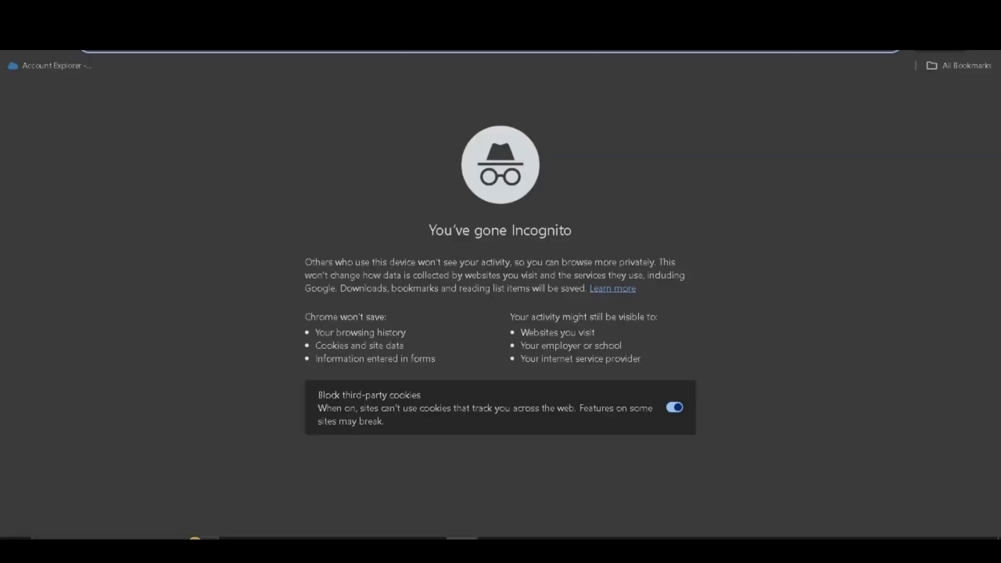
type("soap")
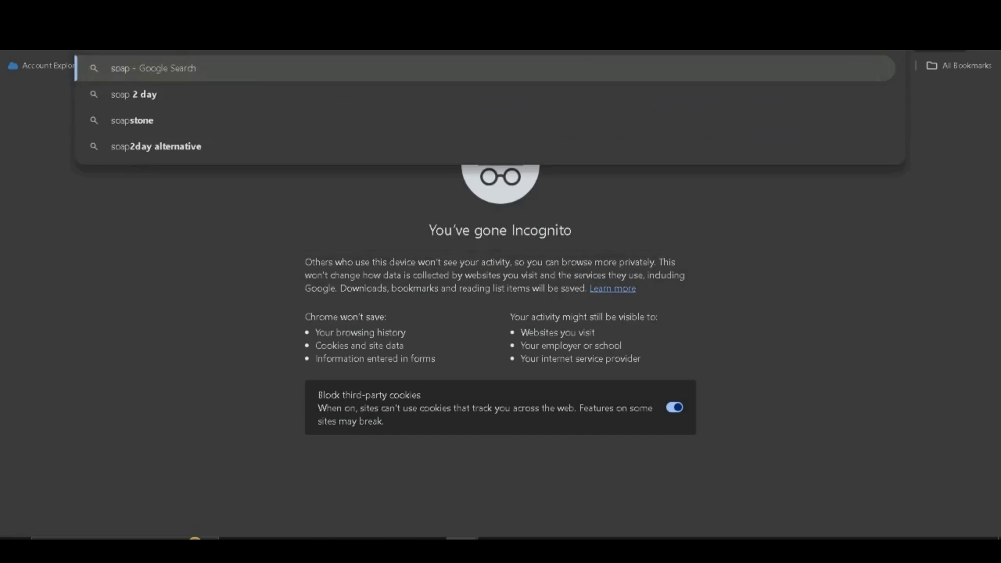
type(" ui")
key("Return")
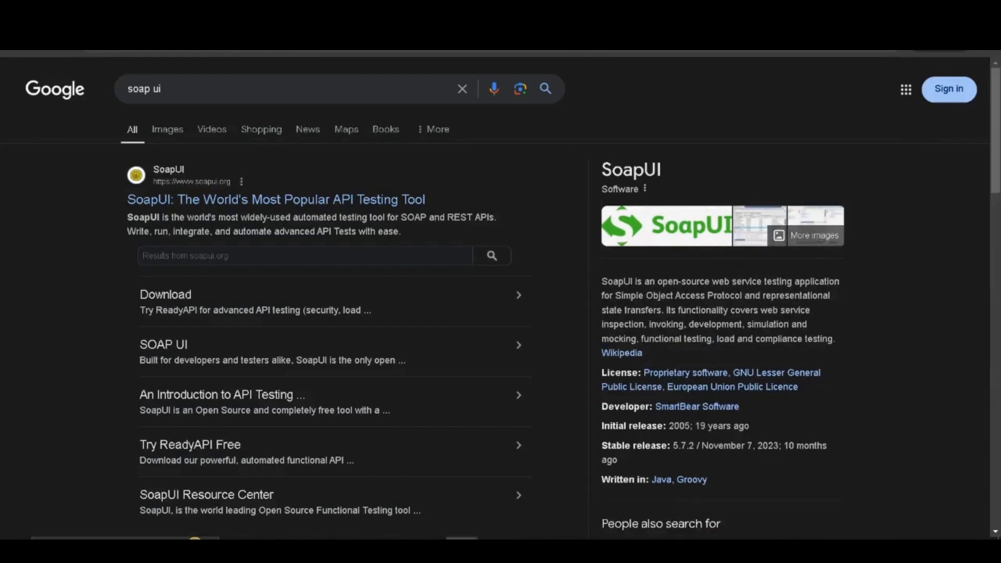
left_click(200, 197)
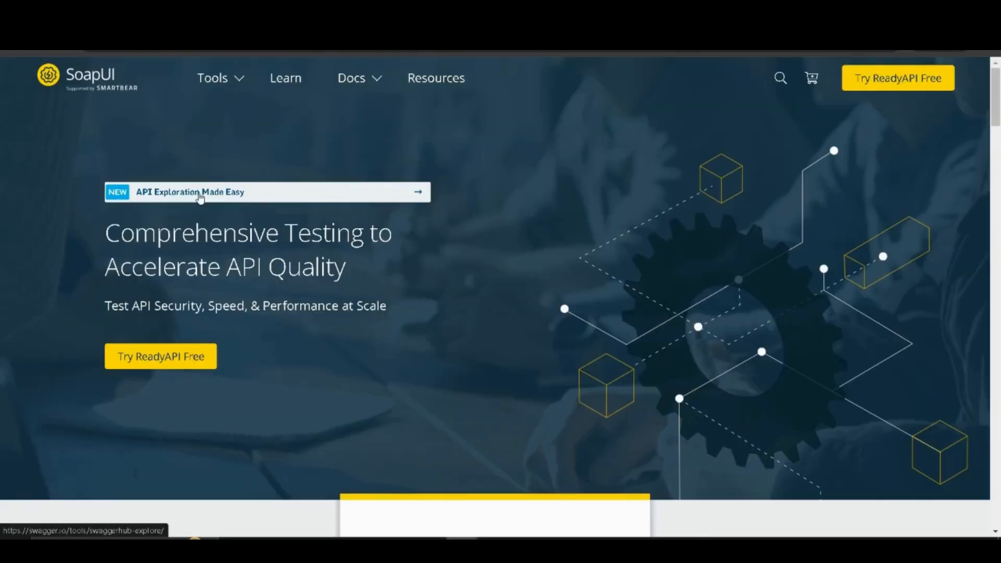
scroll(547, 336, "down", 7)
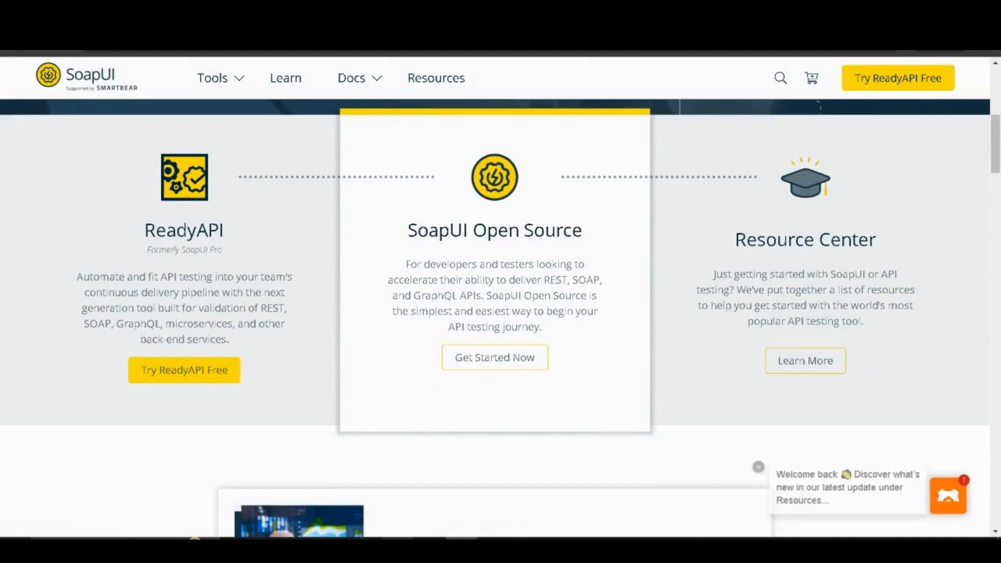
Switch to SoapUI and begin a new SOAP project with calculator.wsdl from E:\CPI docs as its initial WSDL
key("alt+Tab")
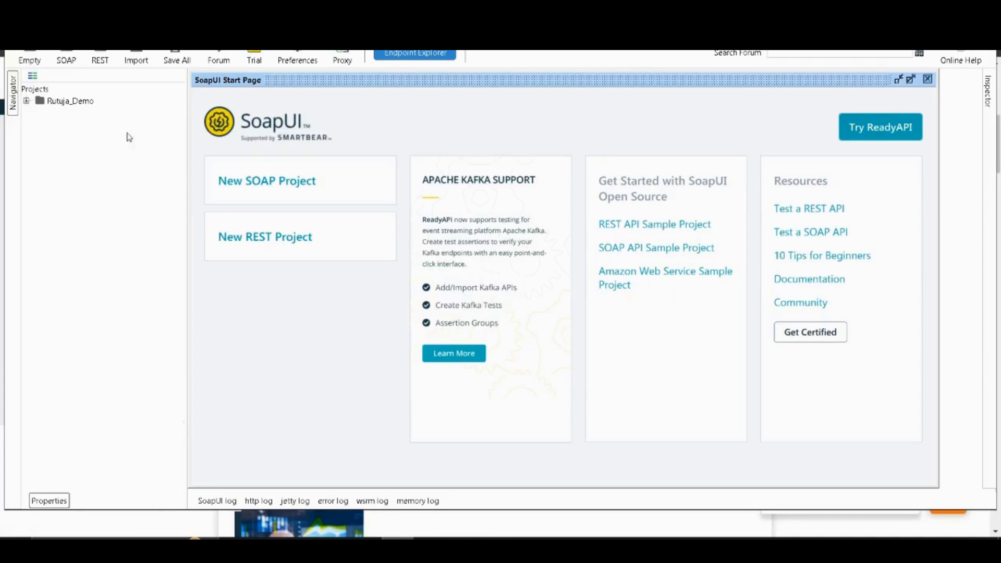
left_click(66, 57)
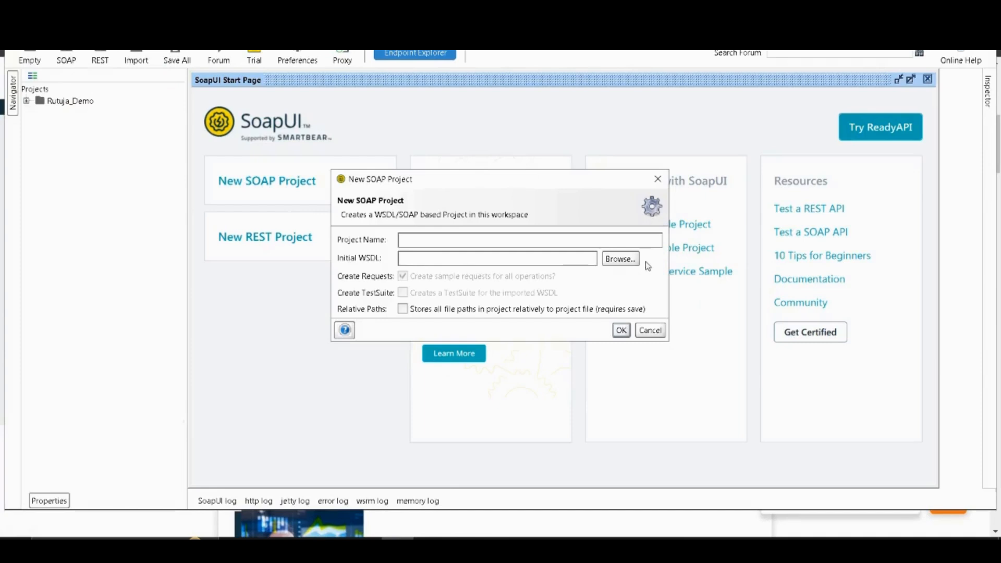
left_click(629, 265)
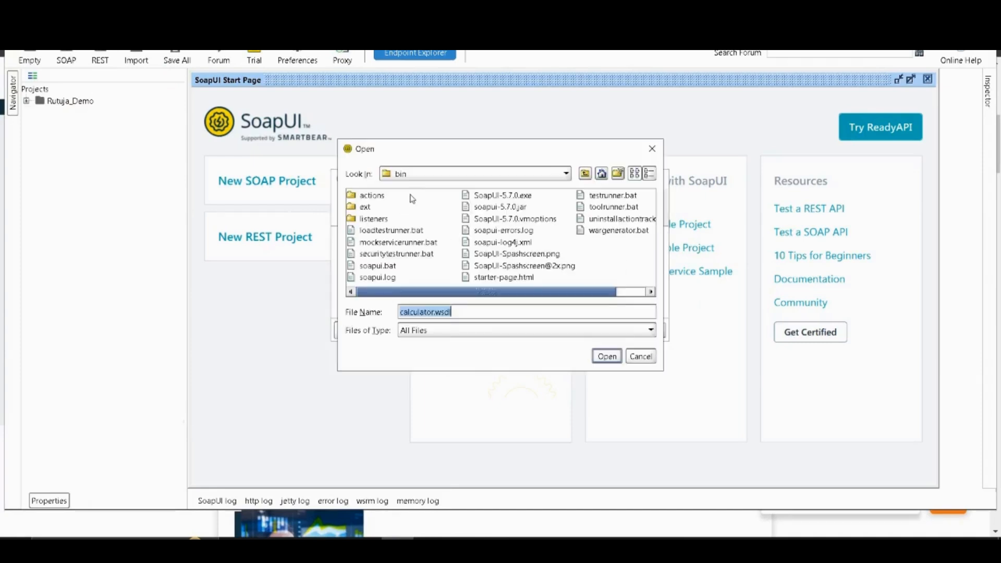
left_click(565, 173)
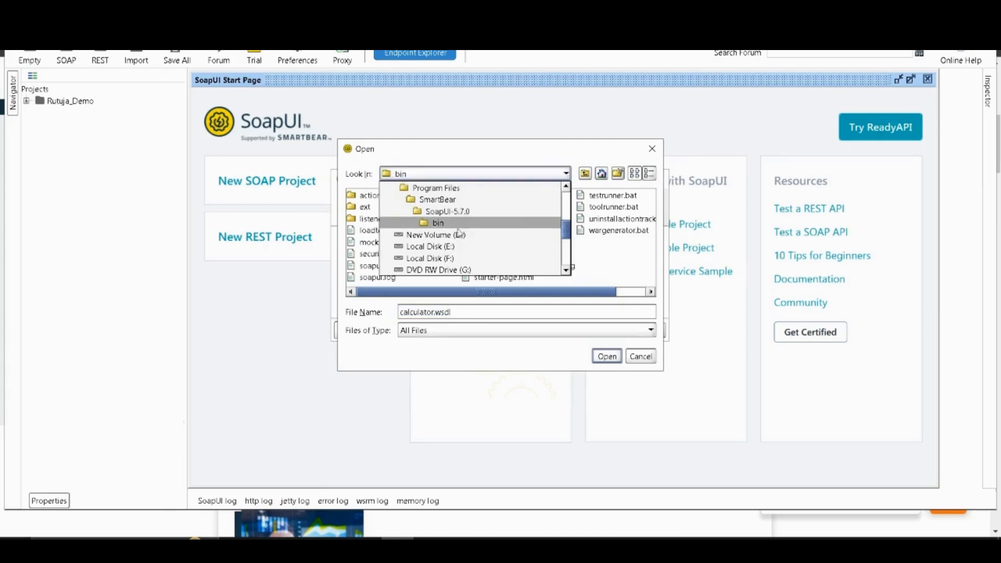
left_click(454, 246)
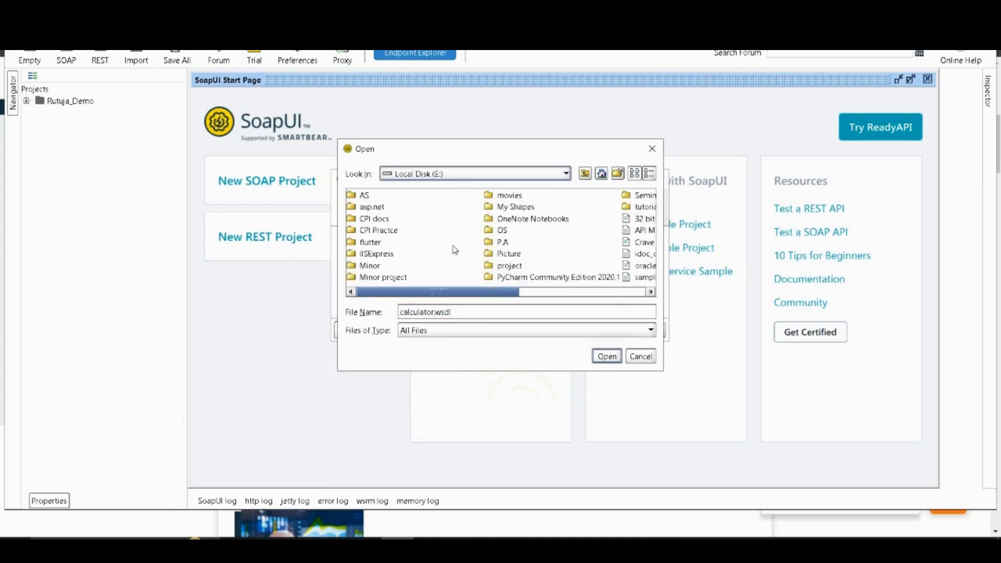
left_click(391, 221)
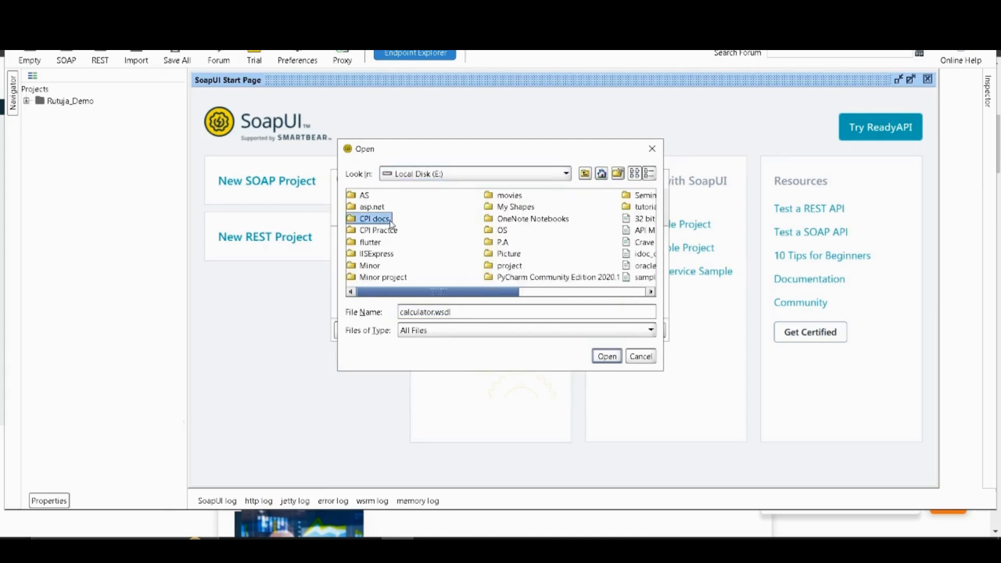
double_click(390, 221)
double_click(395, 219)
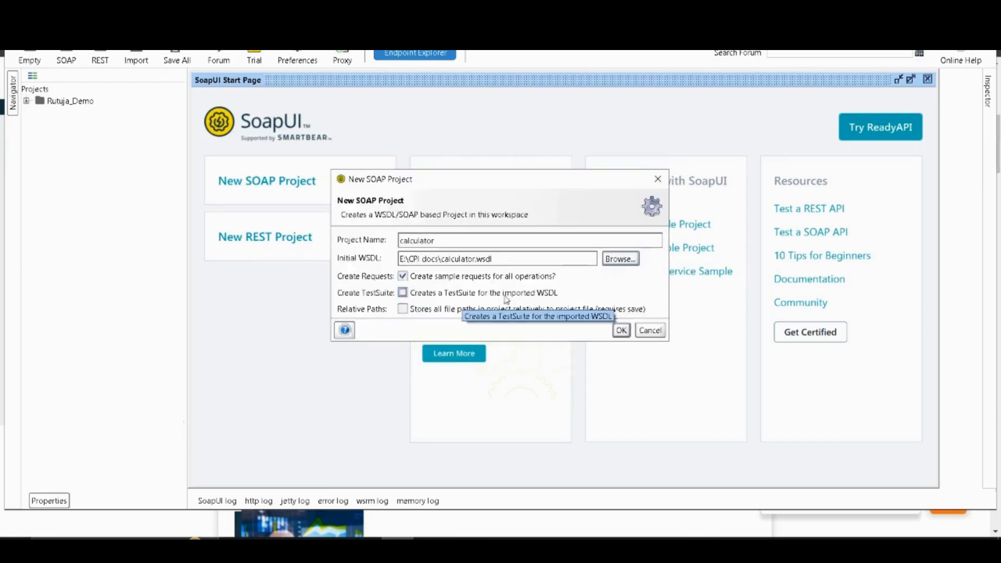
Name the SOAP project calculator_Demo and create it with sample requests for all operations
left_click(443, 240)
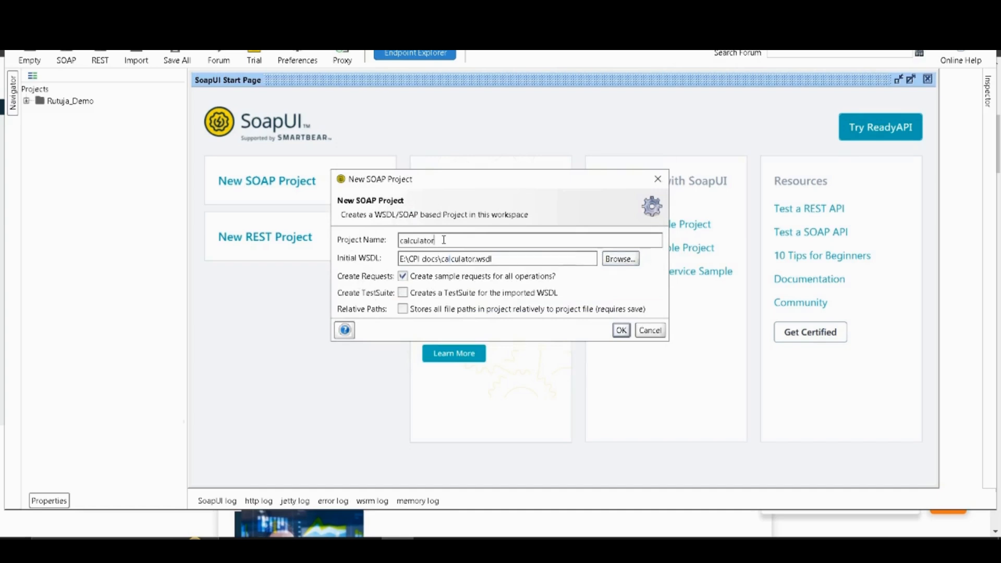
type("_Demo")
left_click(621, 330)
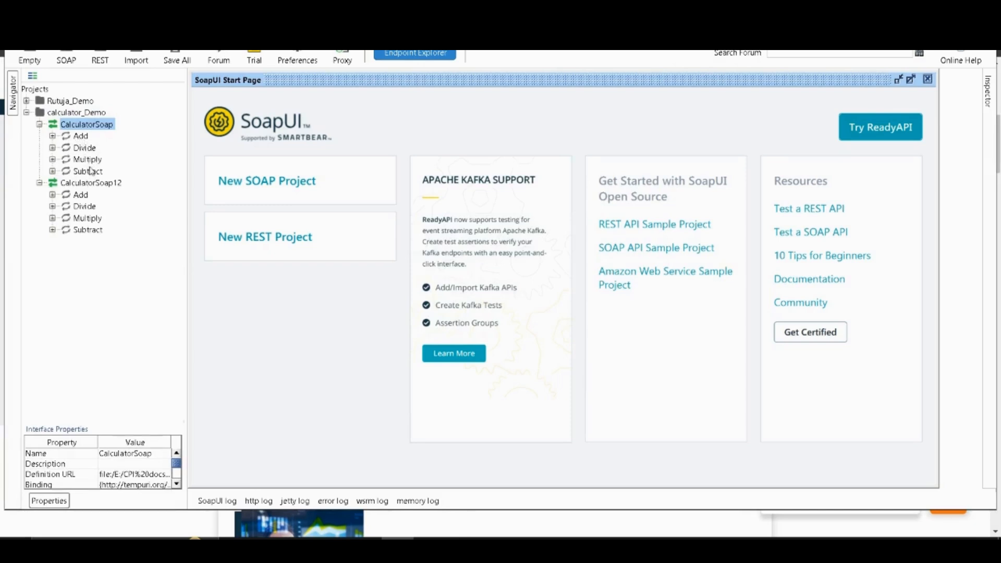
Open Request 1 of the Add operation under CalculatorSoap and examine its XML payload
left_click(52, 136)
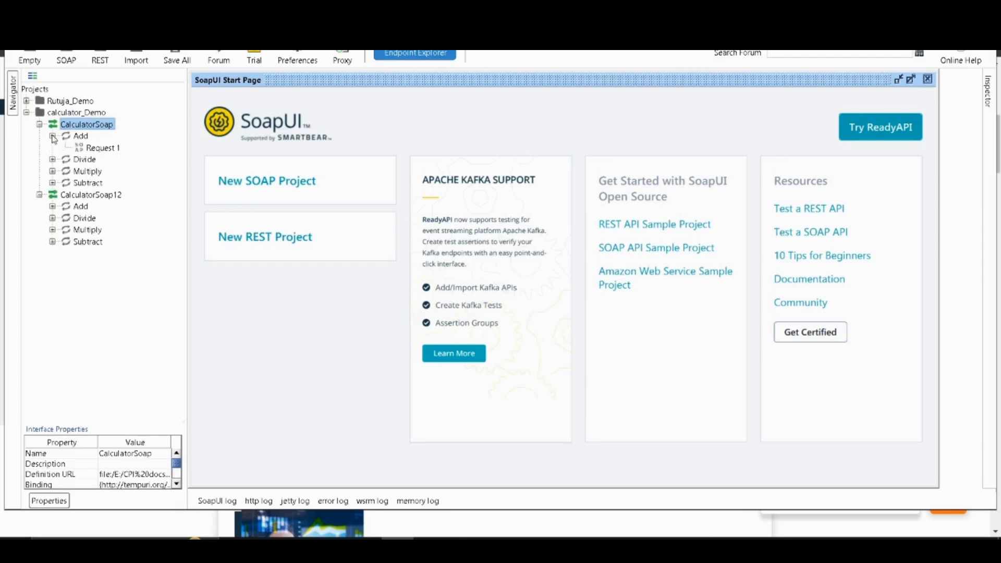
double_click(99, 149)
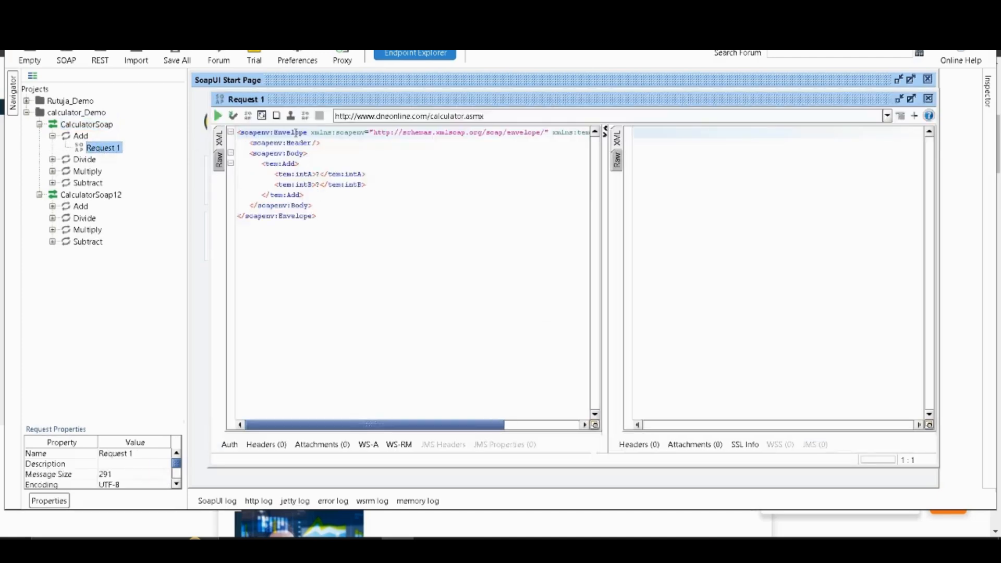
left_click(321, 175)
Switch to SAP Integration Suite and open Calculator_WEb_service_using_soap for editing, closing the previous session and discarding its unsaved changes
left_click(390, 493)
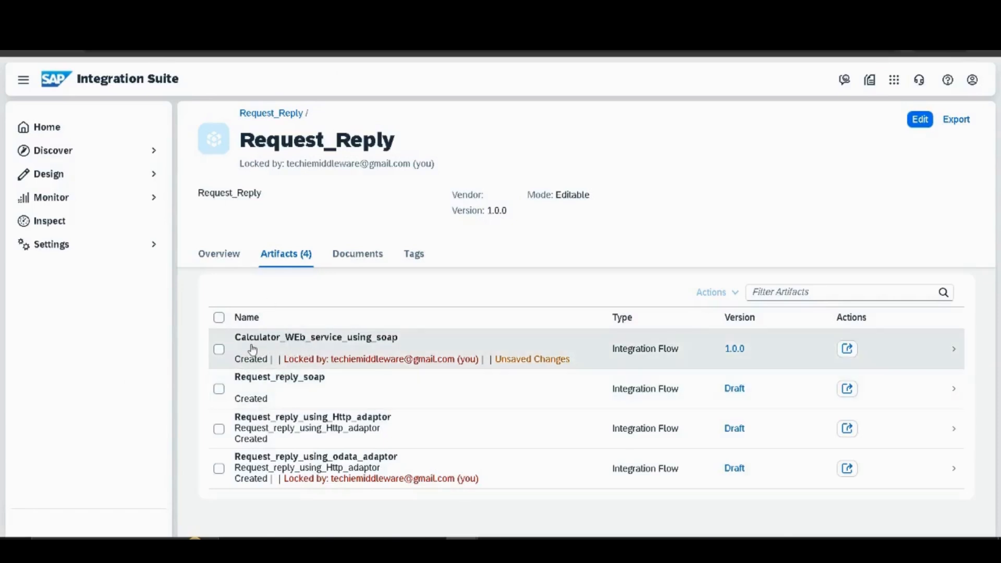
left_click(380, 346)
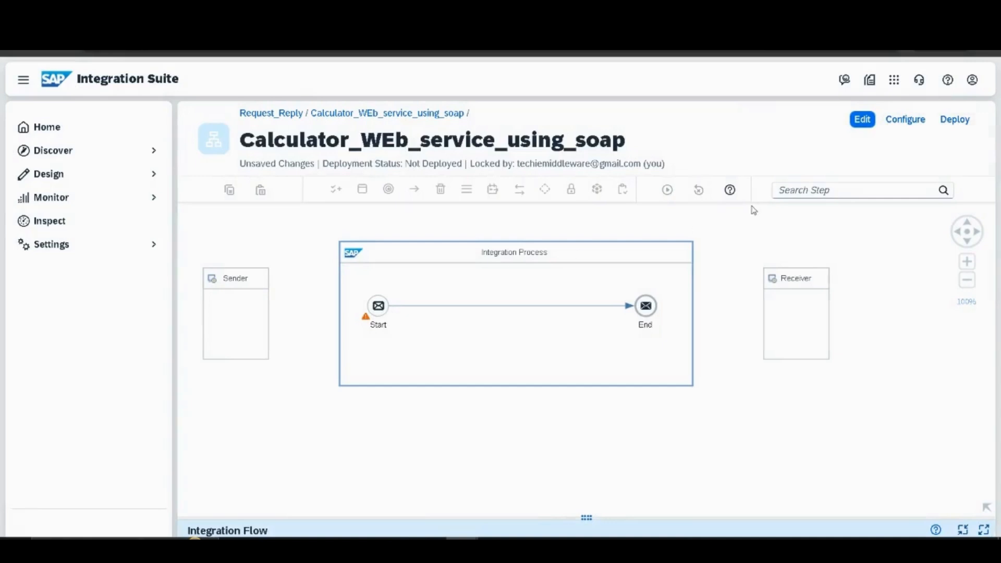
left_click(860, 123)
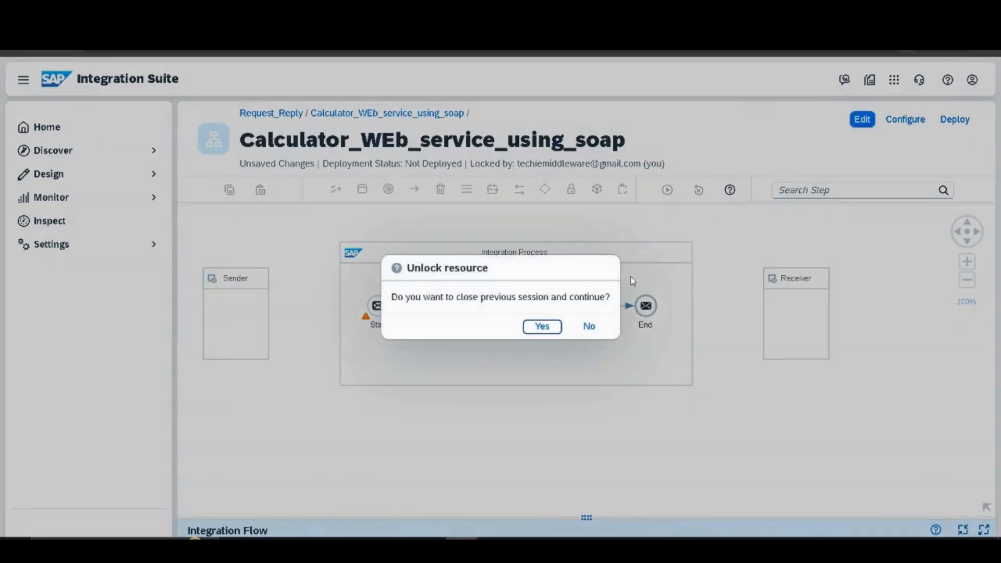
left_click(589, 326)
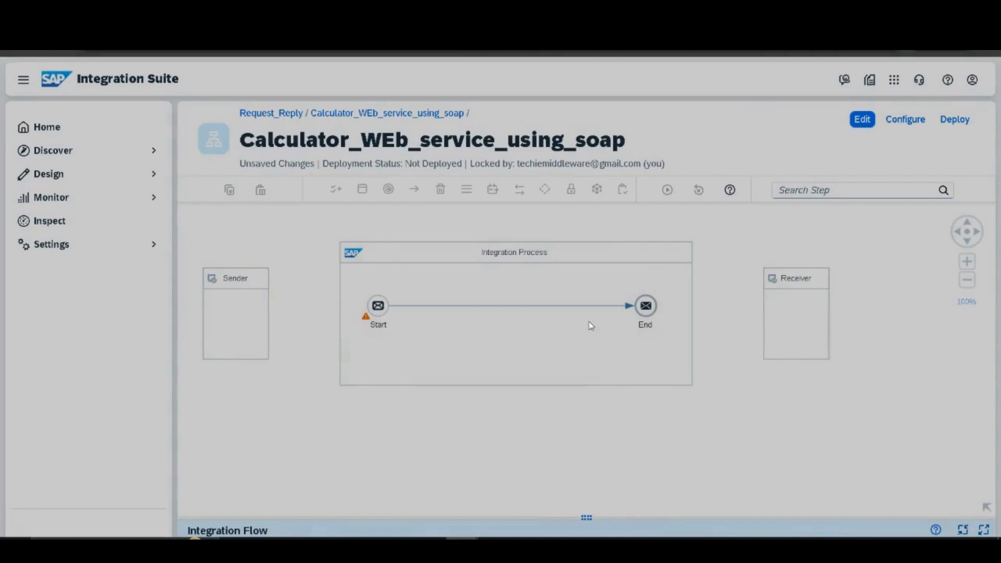
left_click(865, 120)
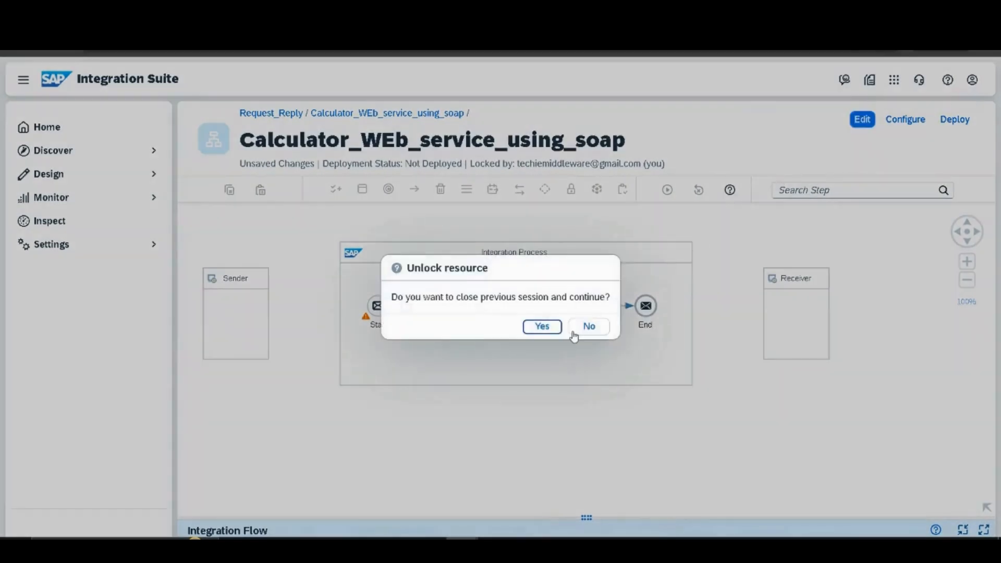
left_click(550, 331)
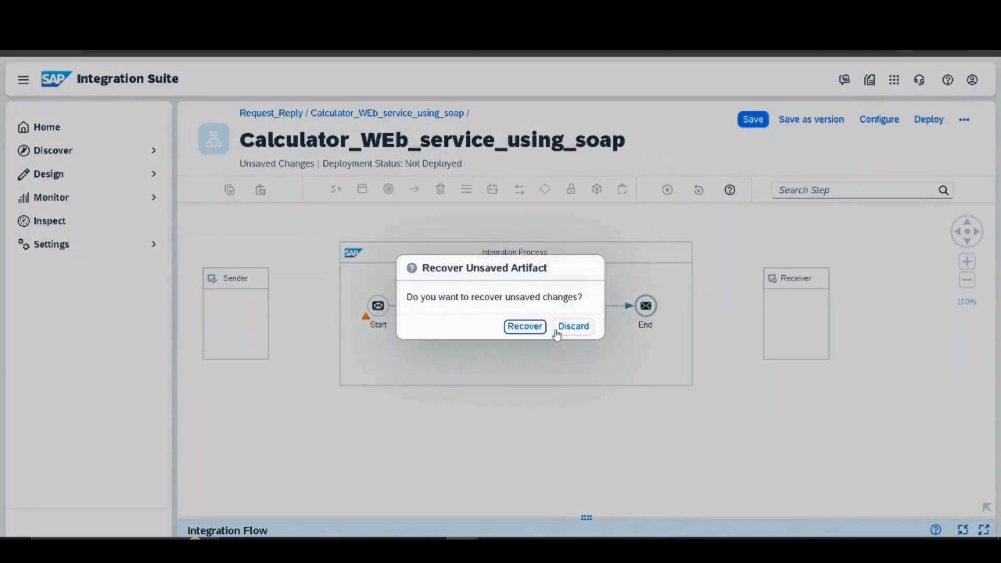
left_click(562, 332)
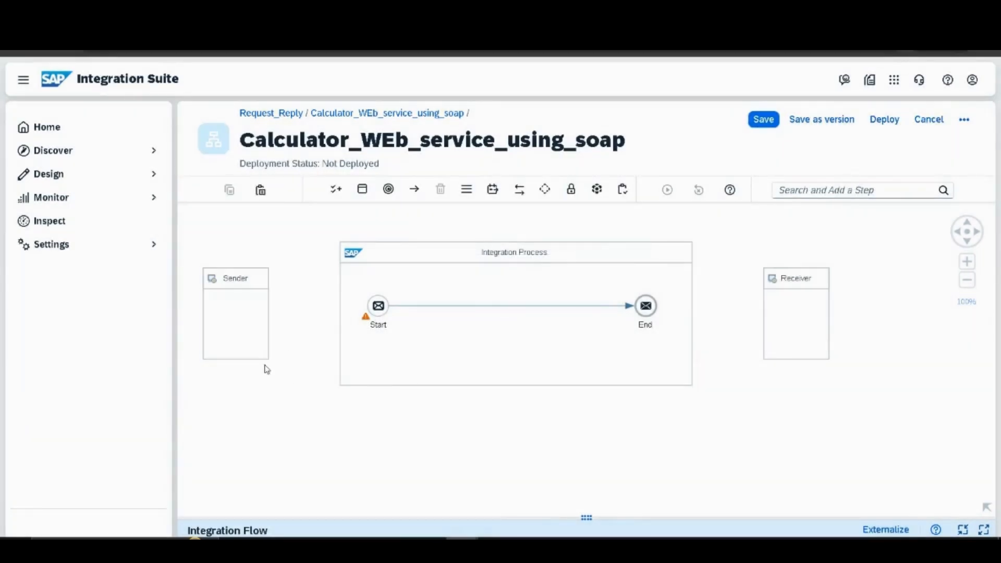
Connect the Sender to the Start event using the HTTPS adapter
left_click(245, 316)
left_click_drag(283, 313, 377, 307)
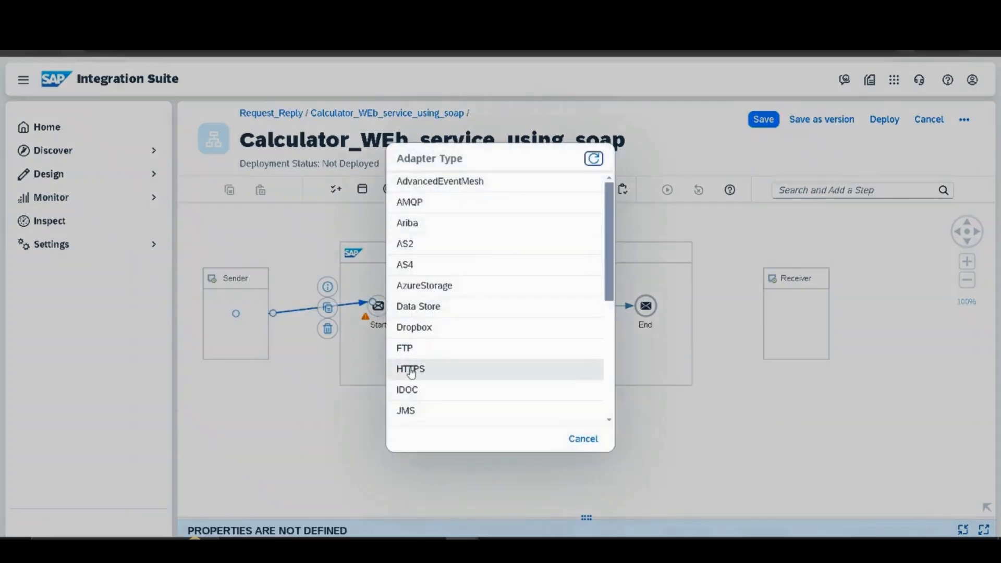
left_click(412, 371)
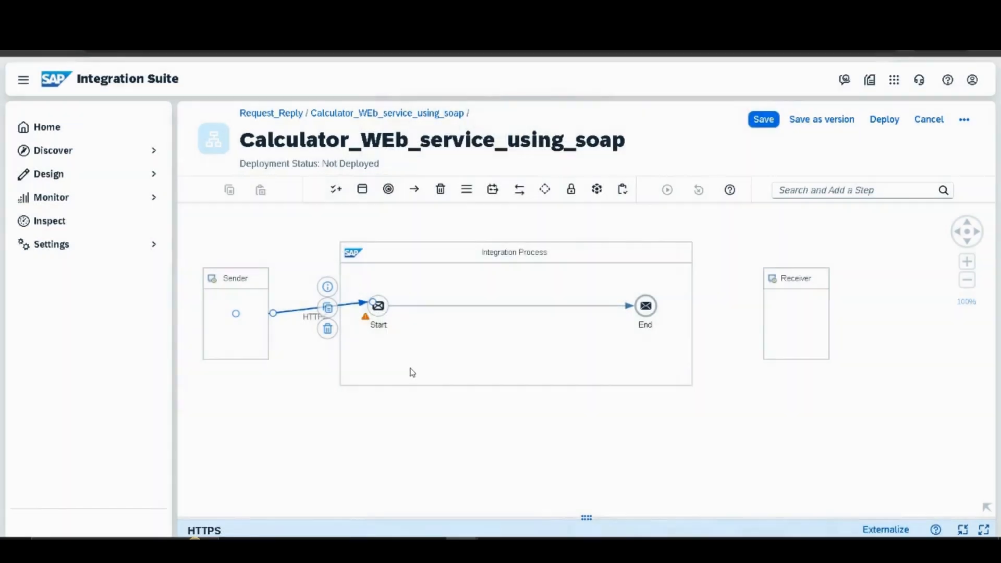
Set the address of the HTTPS sender connection to /request_reply_soap
left_click_drag(586, 520, 599, 310)
left_click(298, 341)
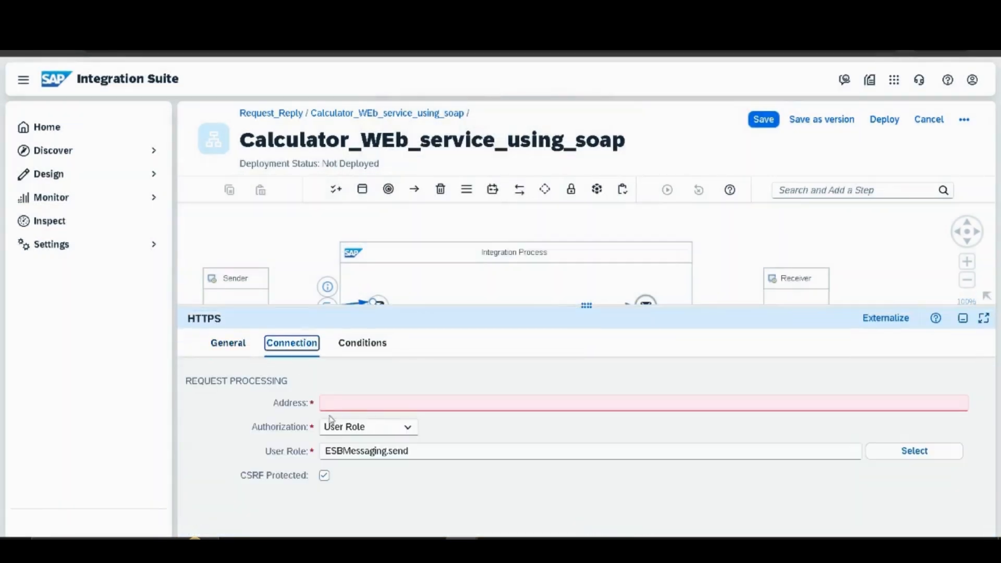
left_click(333, 403)
type("/")
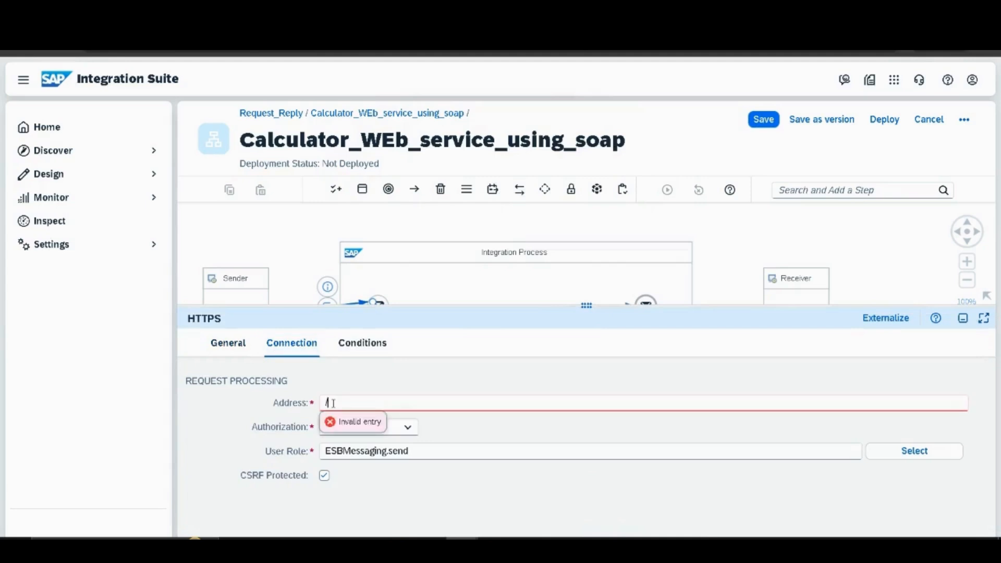
type("riquest_reply_soap")
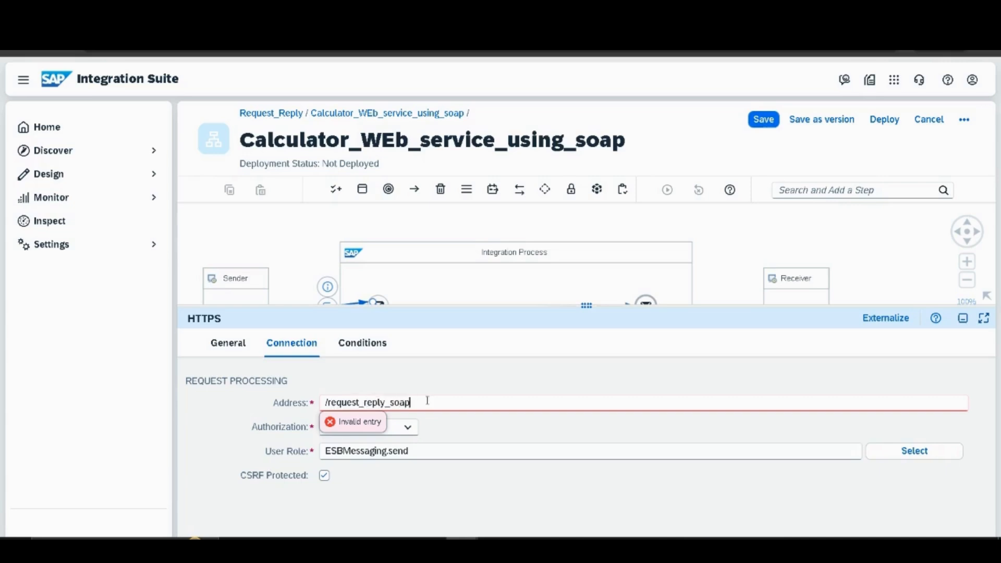
Insert a Request Reply external call between the Start and End events
left_click_drag(585, 308, 585, 418)
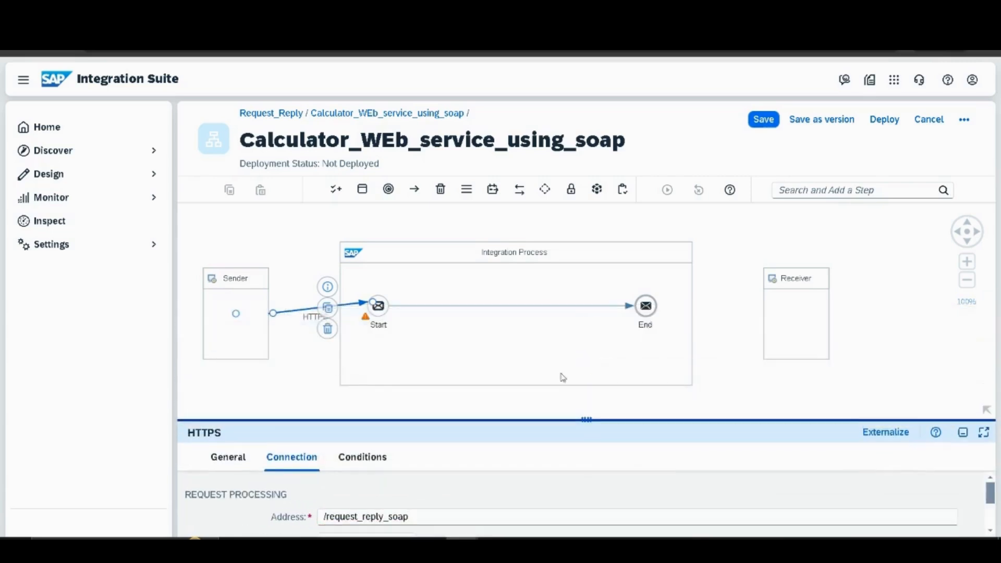
left_click(519, 190)
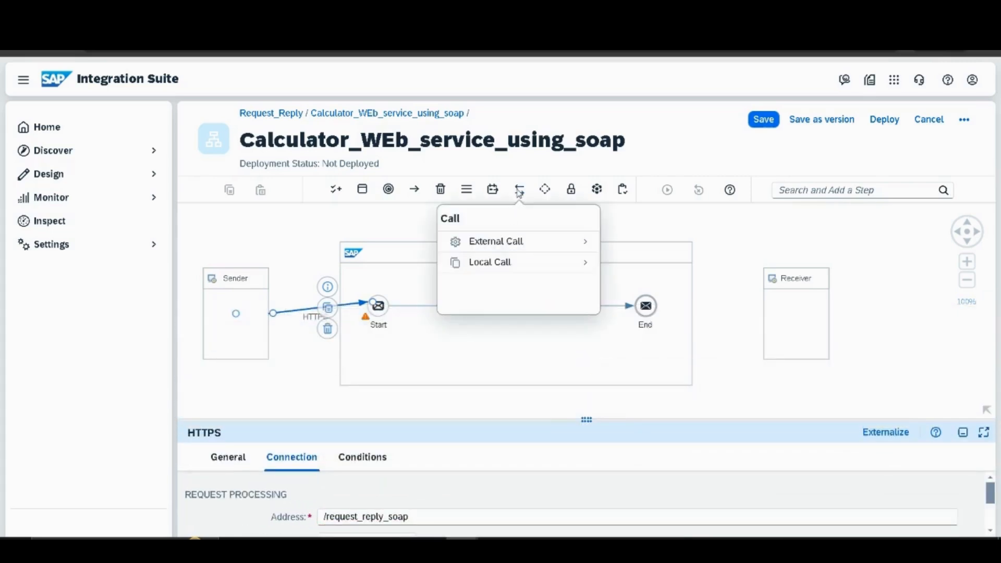
left_click(515, 242)
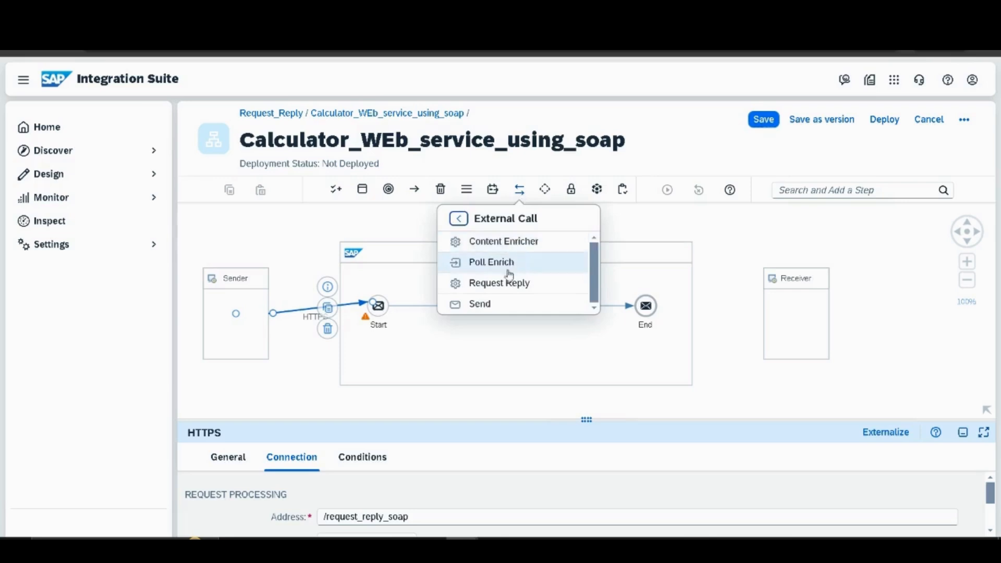
left_click(509, 282)
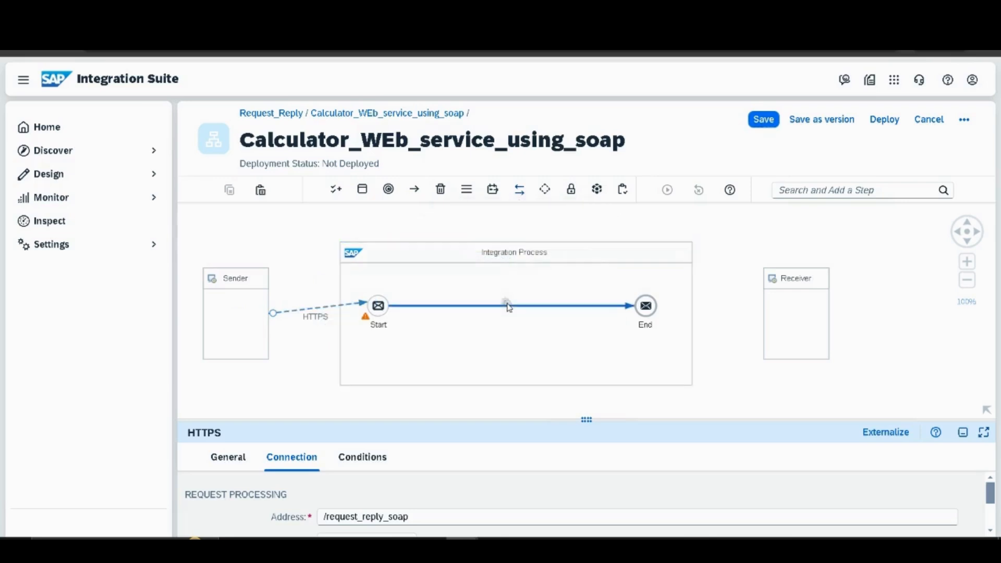
left_click(508, 306)
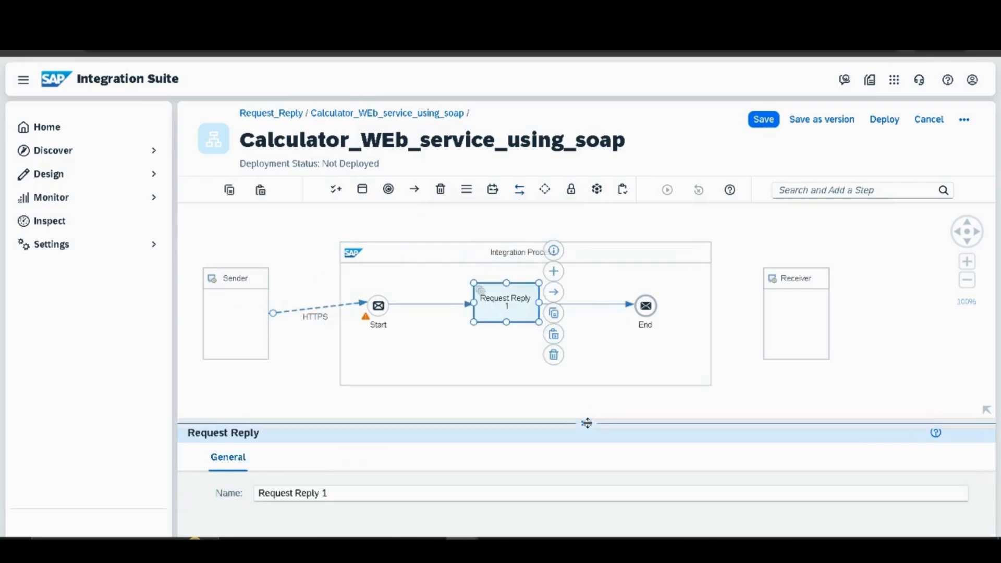
Move the Receiver below the Integration Process, underneath the Request Reply step
left_click_drag(586, 420, 589, 509)
left_click_drag(785, 316, 499, 467)
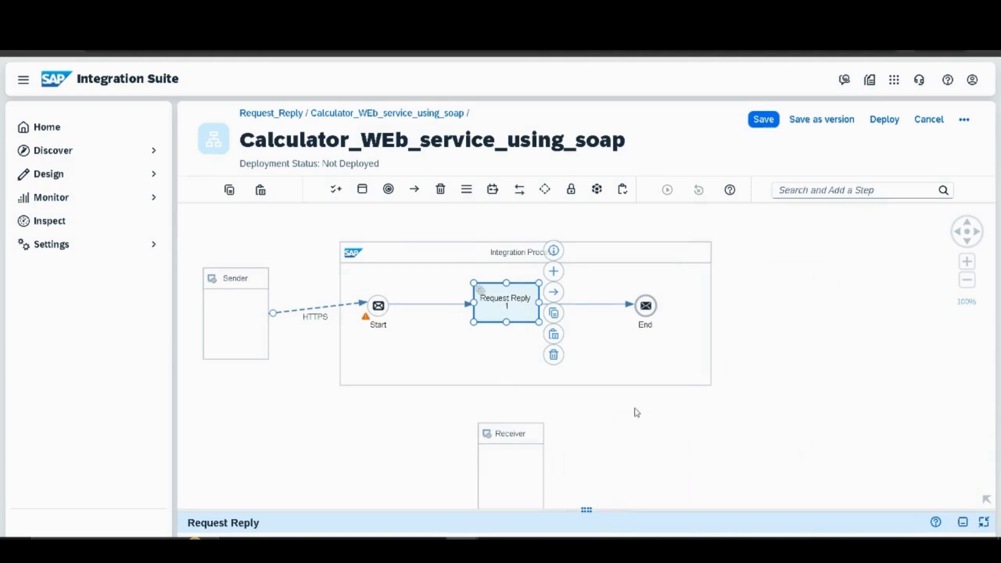
left_click(644, 423)
Connect the Request Reply step to the Receiver using the SOAP adapter with the SOAP 1.x message protocol
left_click(509, 321)
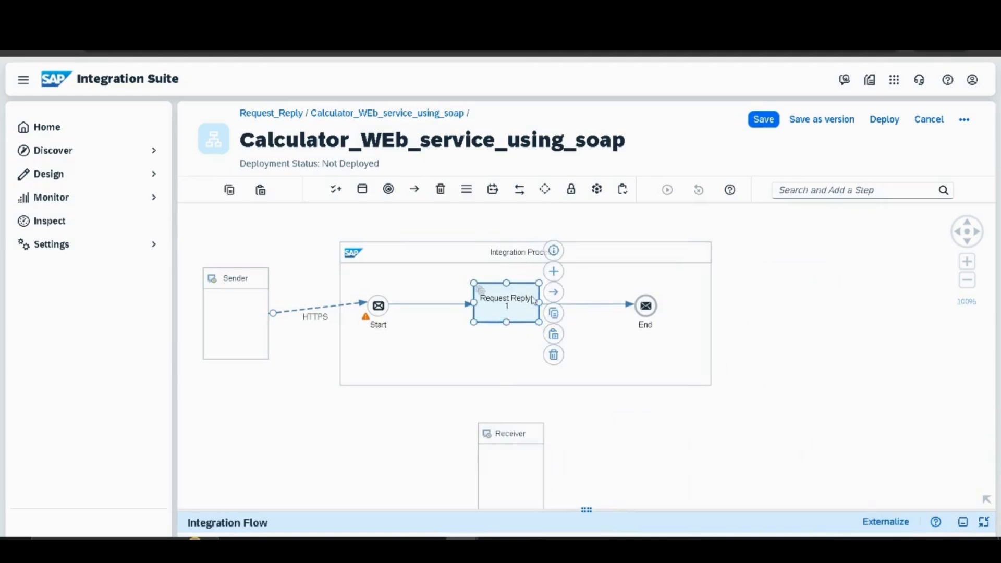
left_click_drag(553, 296, 509, 443)
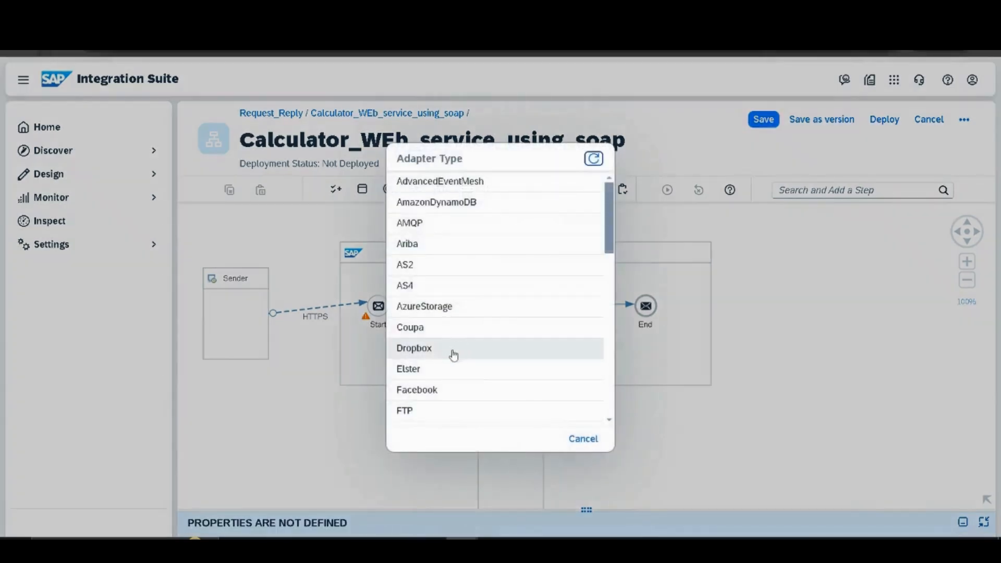
scroll(439, 397, "down", 4)
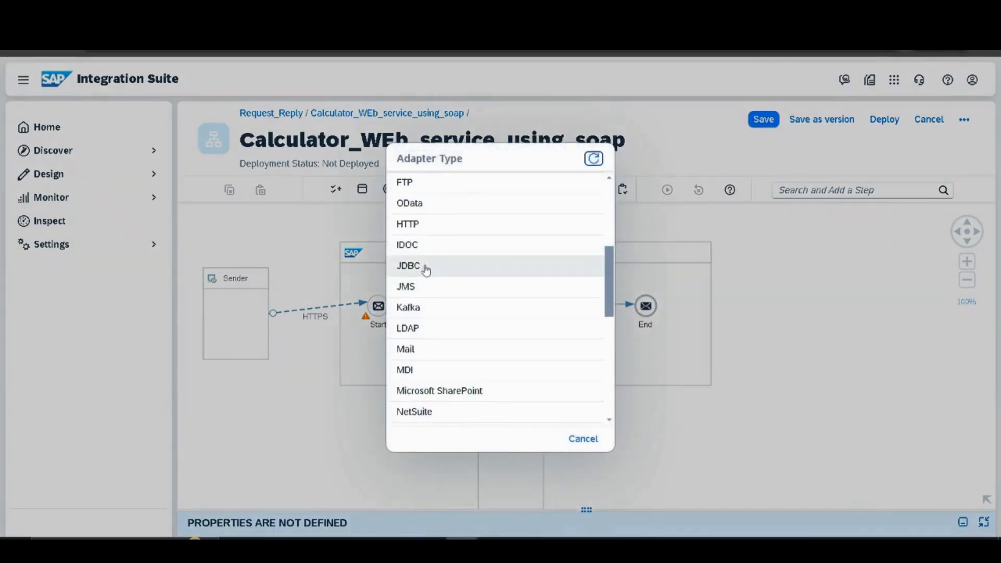
scroll(432, 343, "down", 5)
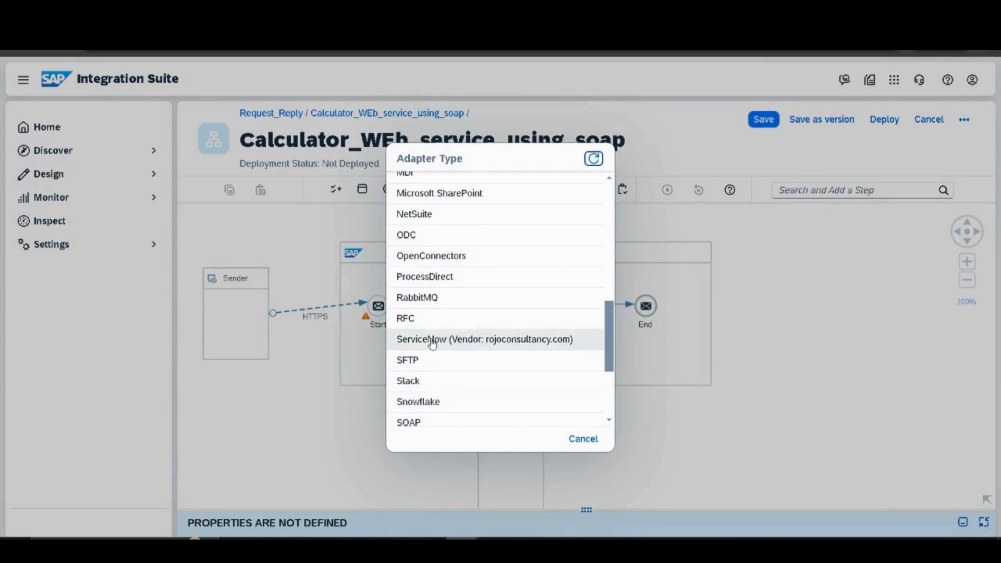
scroll(432, 343, "down", 2)
left_click(431, 289)
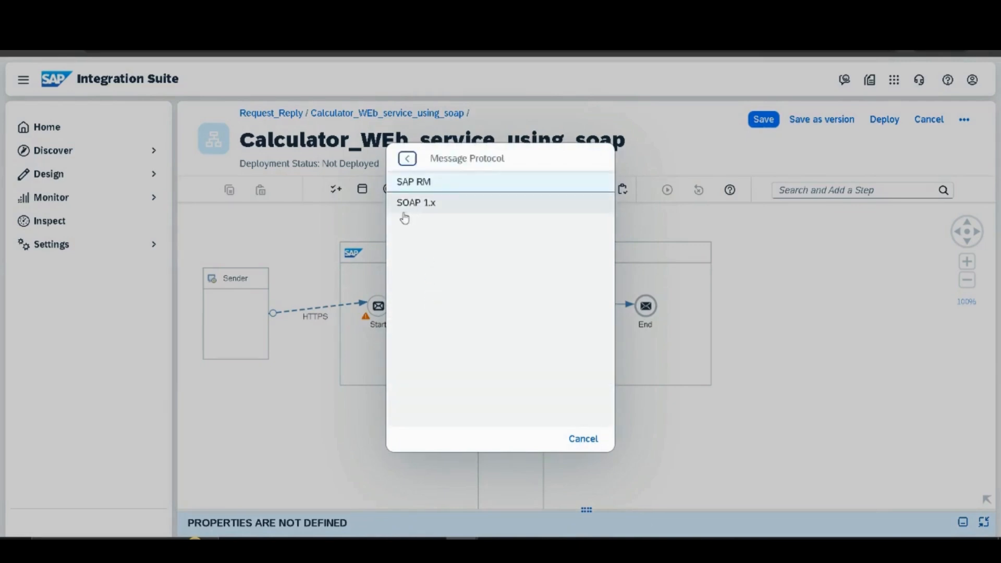
left_click(432, 211)
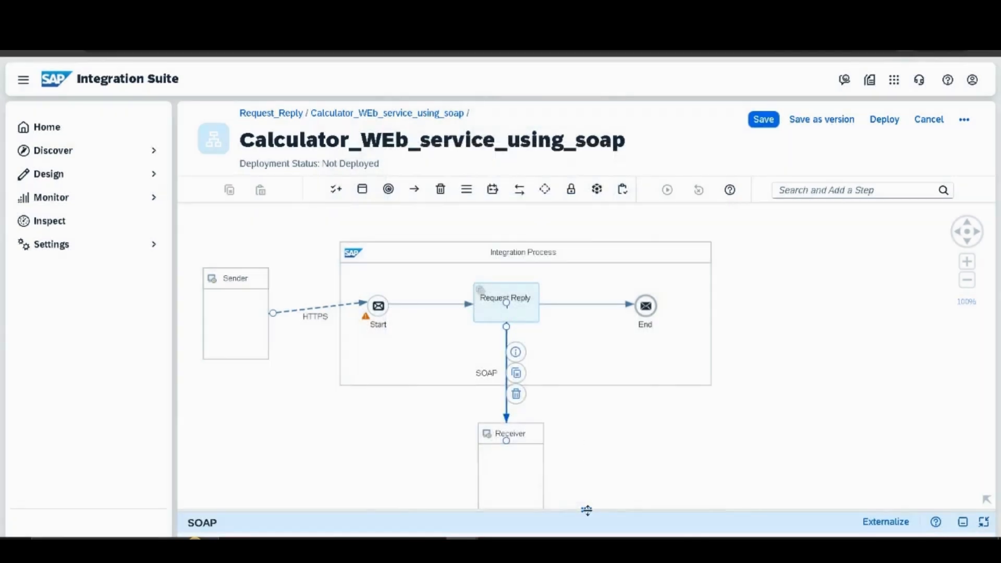
left_click_drag(586, 511, 603, 245)
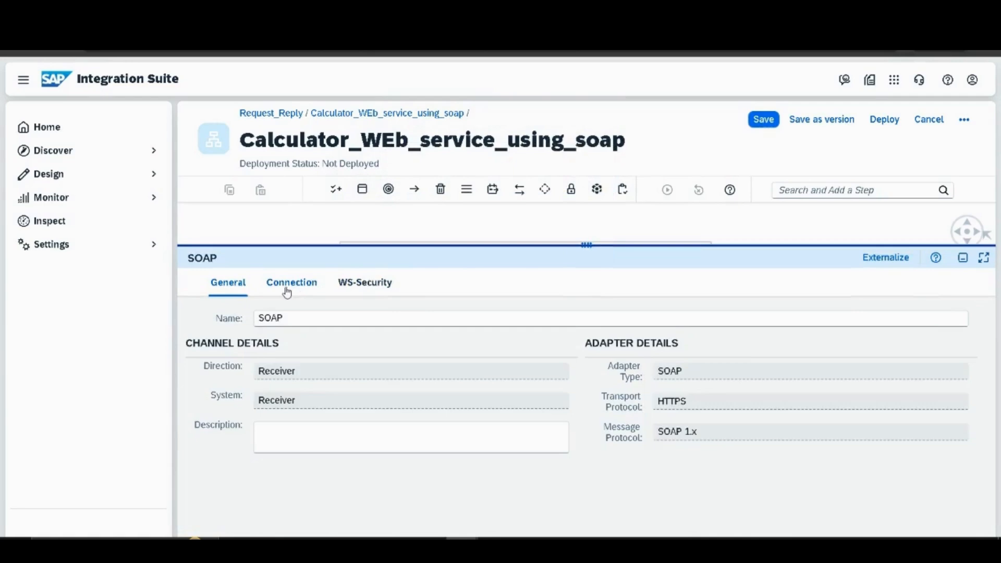
left_click(287, 292)
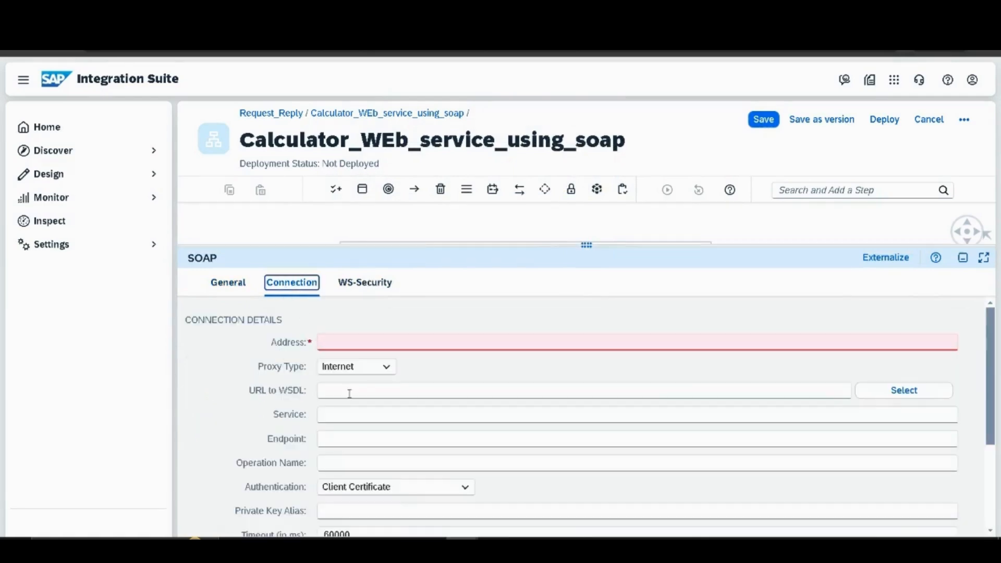
key("alt+Tab")
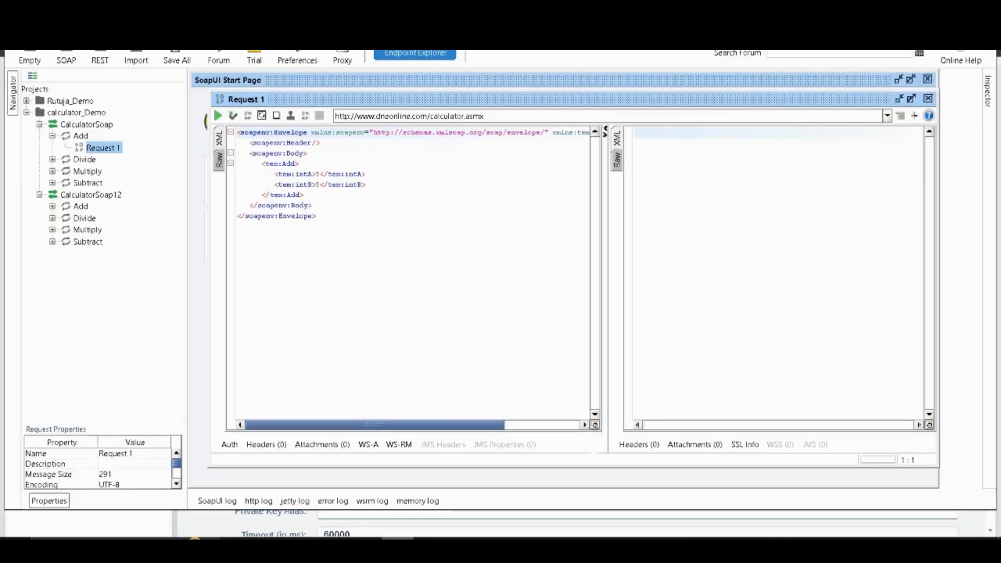
left_click_drag(498, 115, 335, 116)
key("ctrl+c")
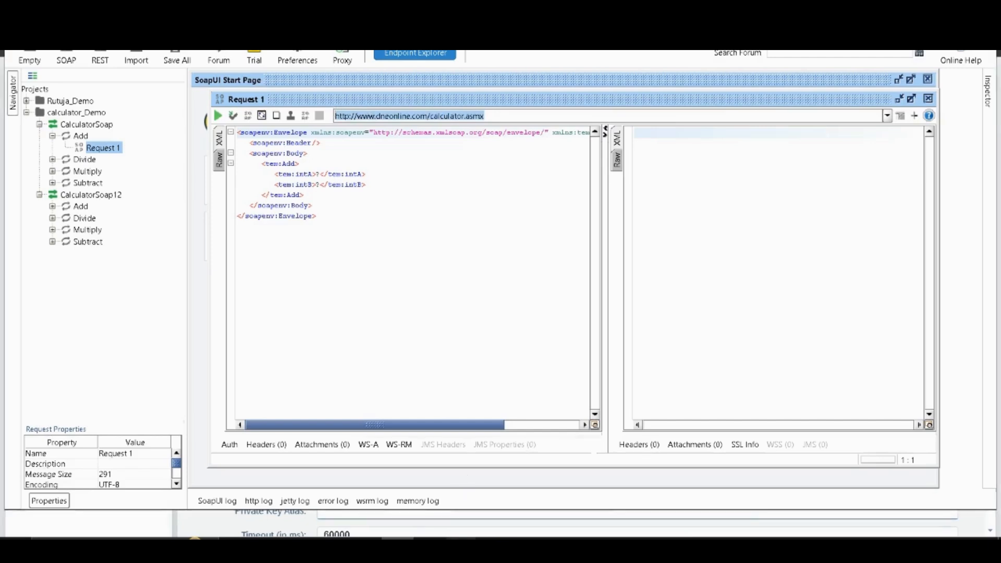
left_click(417, 518)
left_click(351, 339)
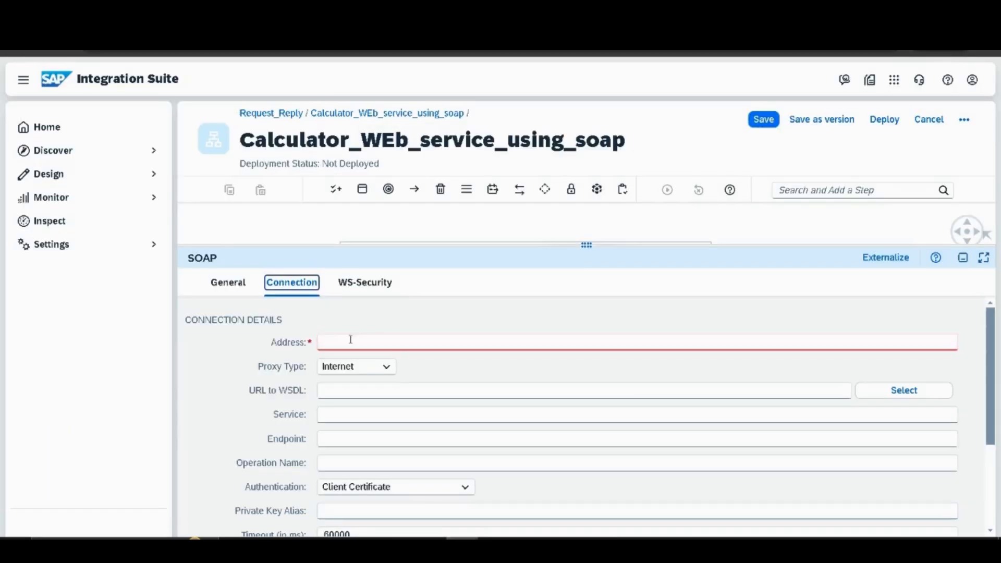
key("ctrl+v")
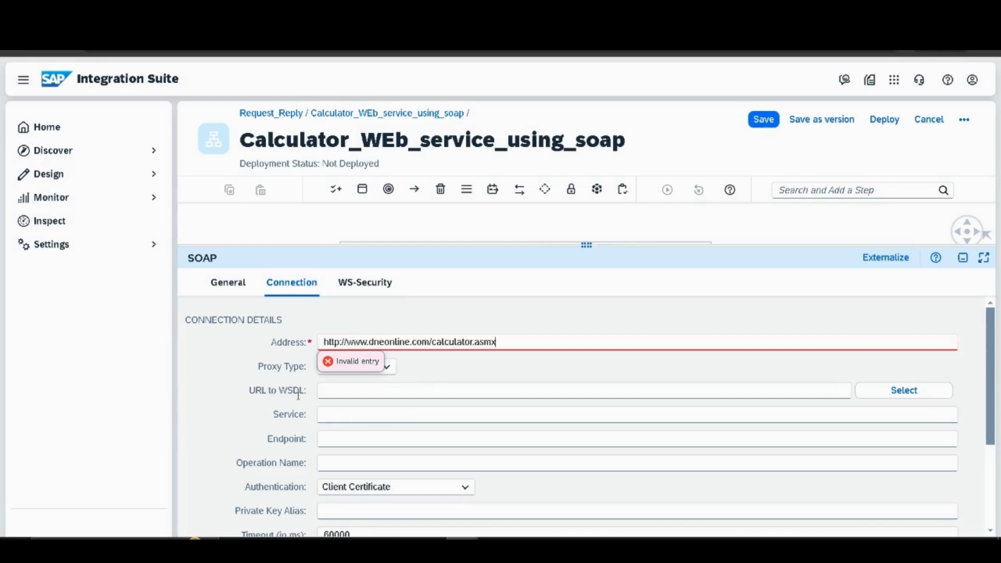
Upload calculator.wsdl as the SOAP channel's WSDL and select the CalculatorSoap port with the Add operation, SOAP version 1.1
left_click(916, 399)
left_click(359, 510)
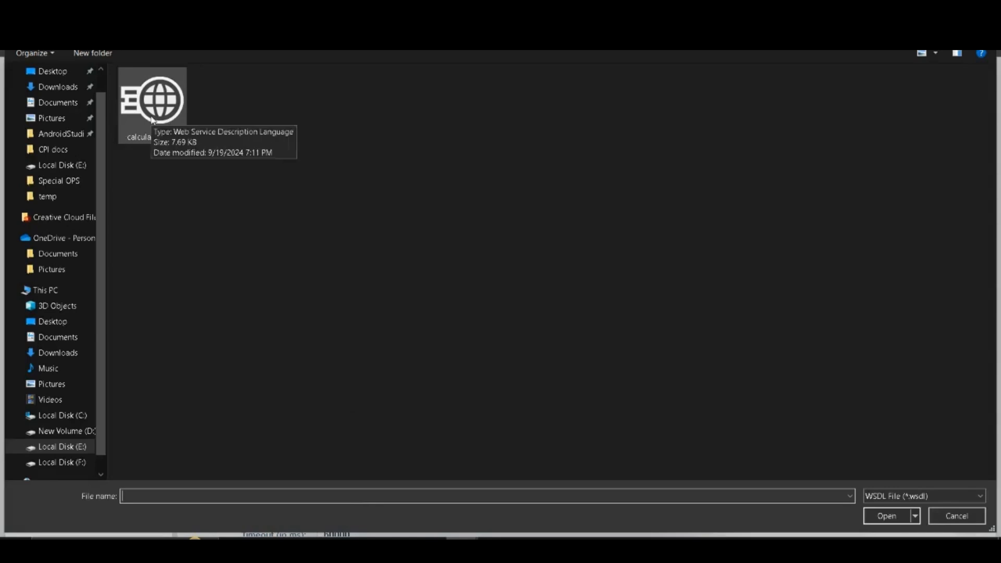
left_click(153, 120)
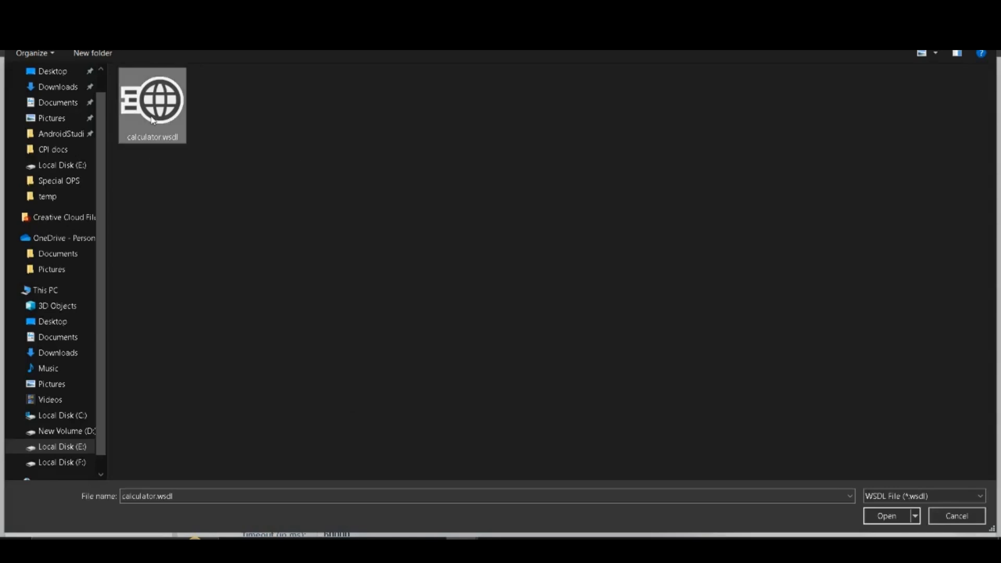
left_click(891, 517)
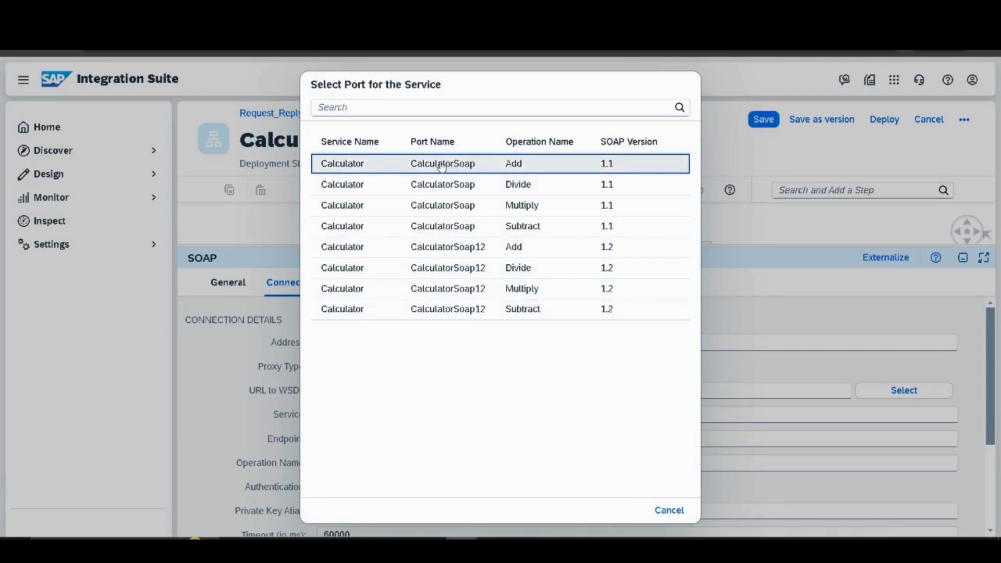
left_click(442, 164)
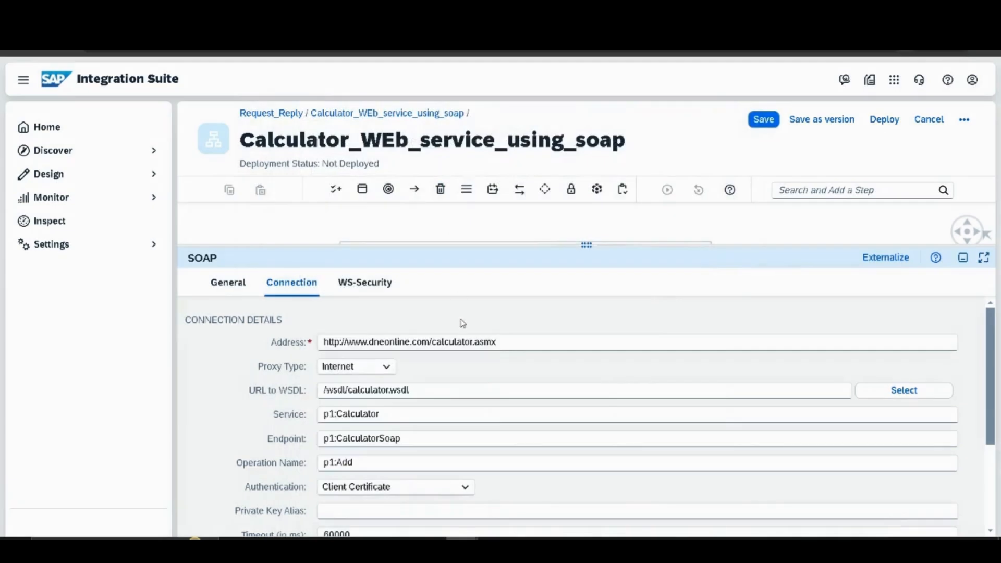
Set the SOAP receiver channel's authentication to None
scroll(465, 361, "down", 2)
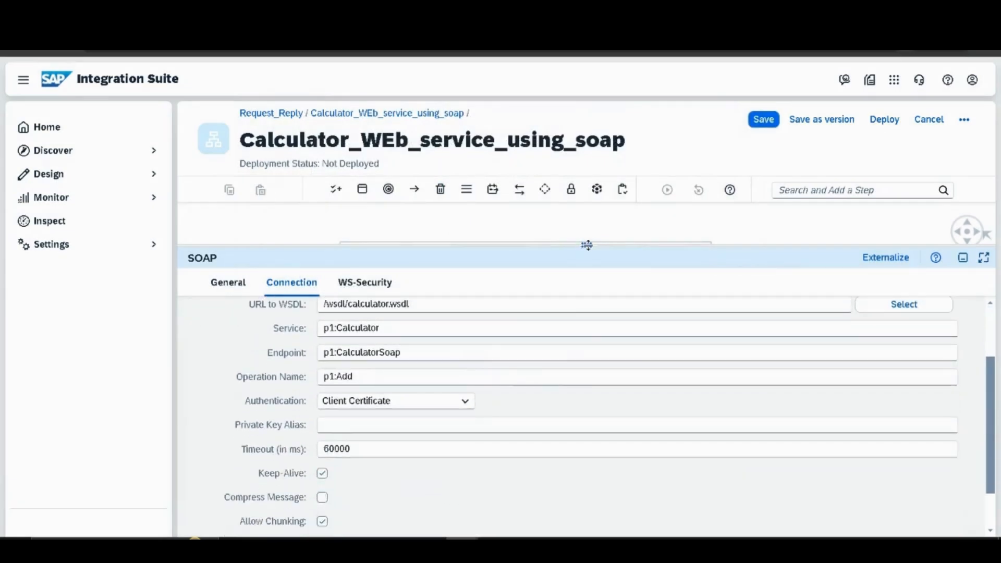
left_click_drag(587, 246, 587, 205)
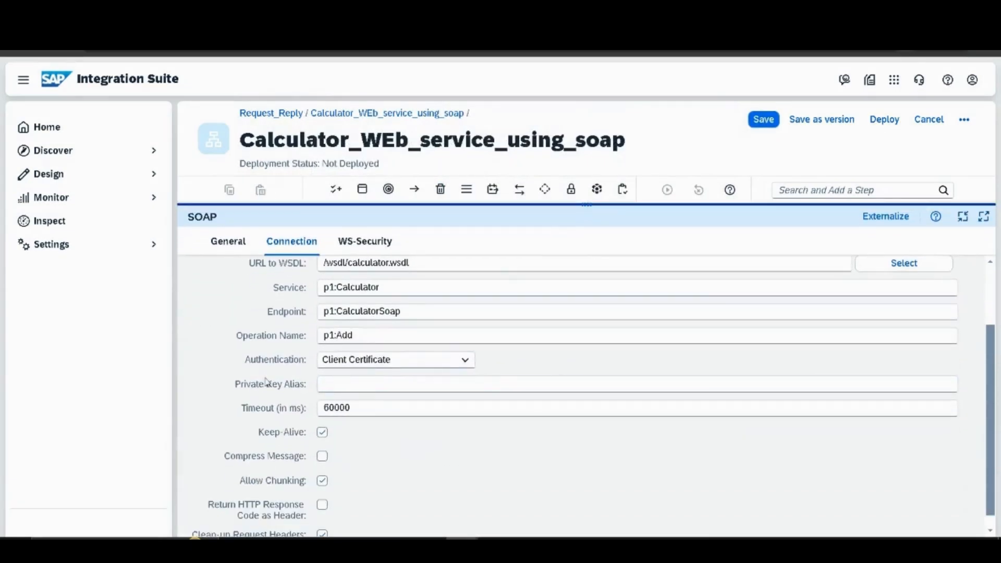
left_click(465, 359)
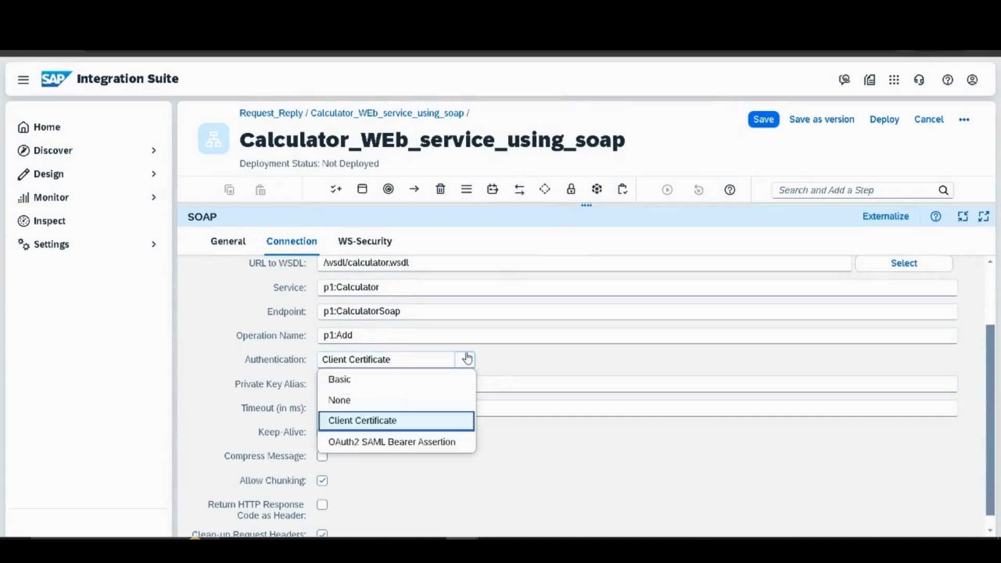
left_click(370, 402)
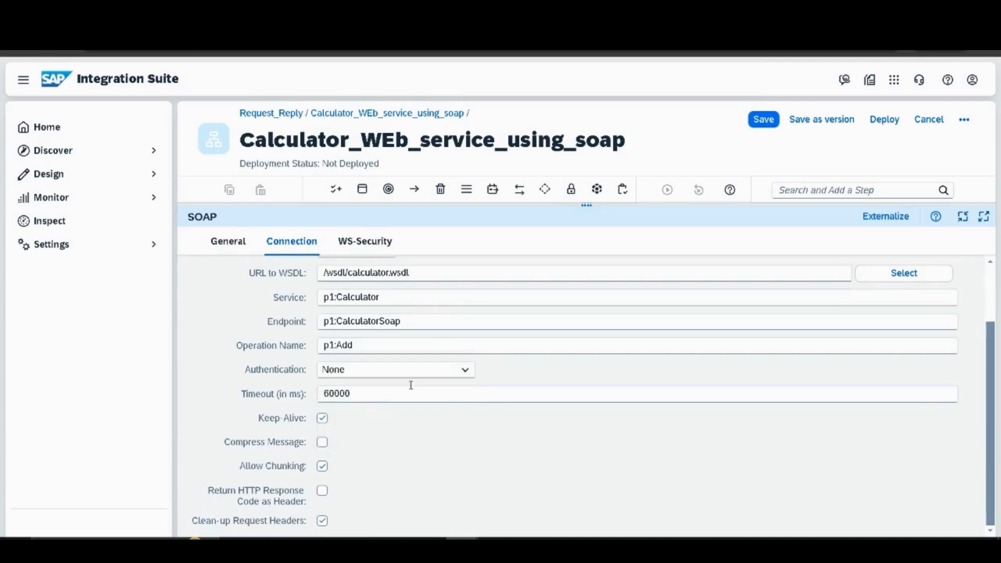
Shift the Request Reply step closer to the End event and insert a Message Mapping between it and the Start event
left_click_drag(587, 207, 578, 395)
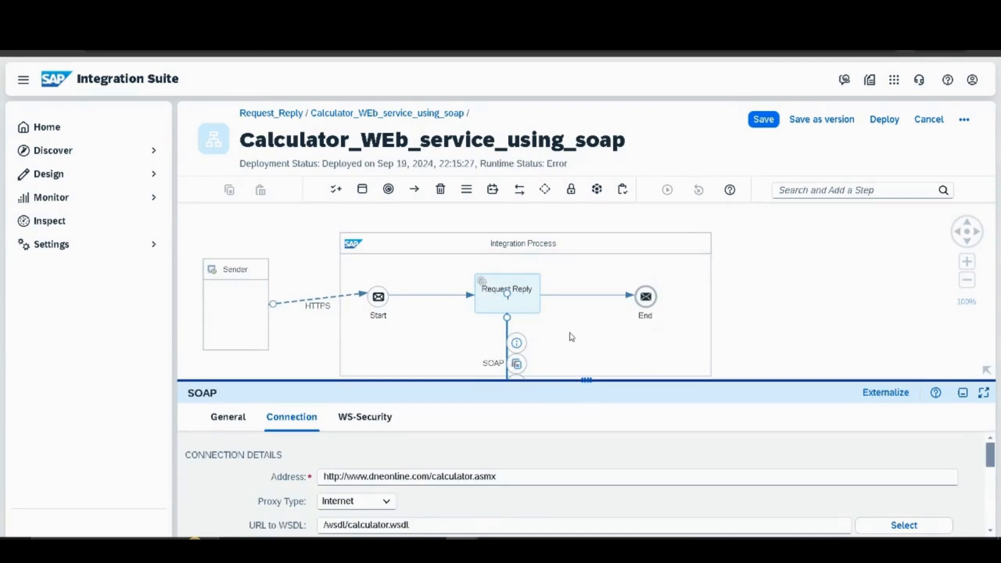
left_click_drag(586, 380, 589, 442)
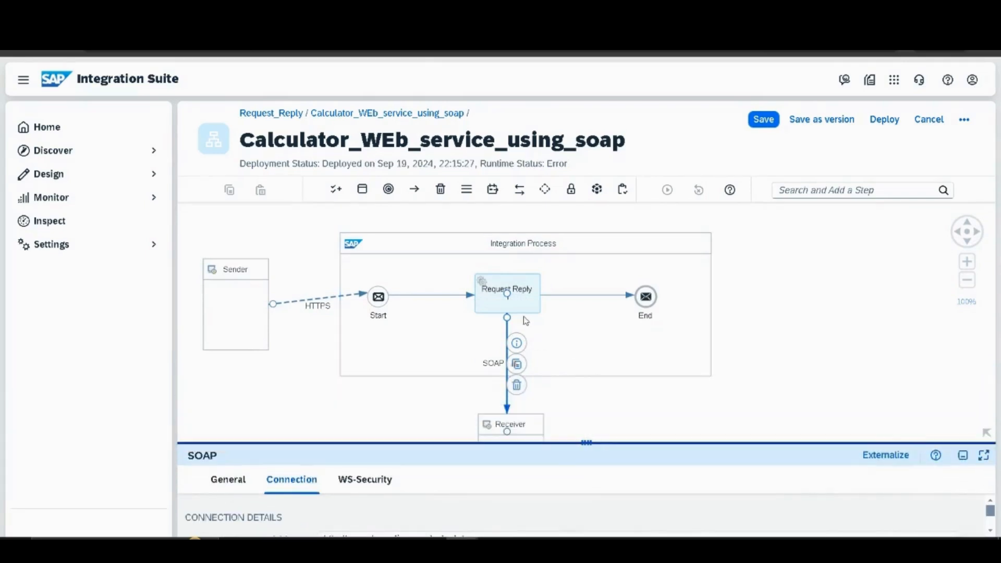
left_click_drag(521, 313, 572, 313)
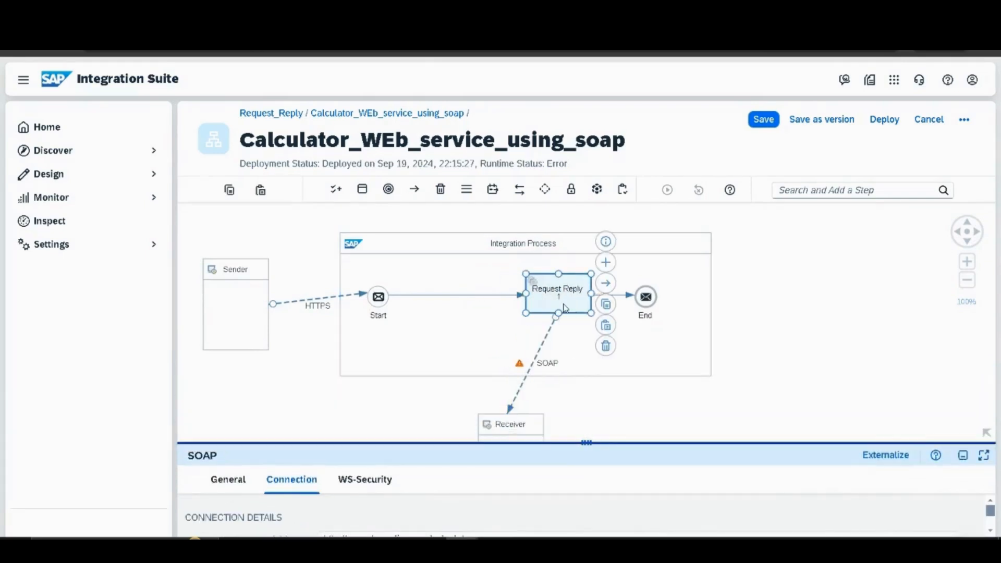
left_click(467, 189)
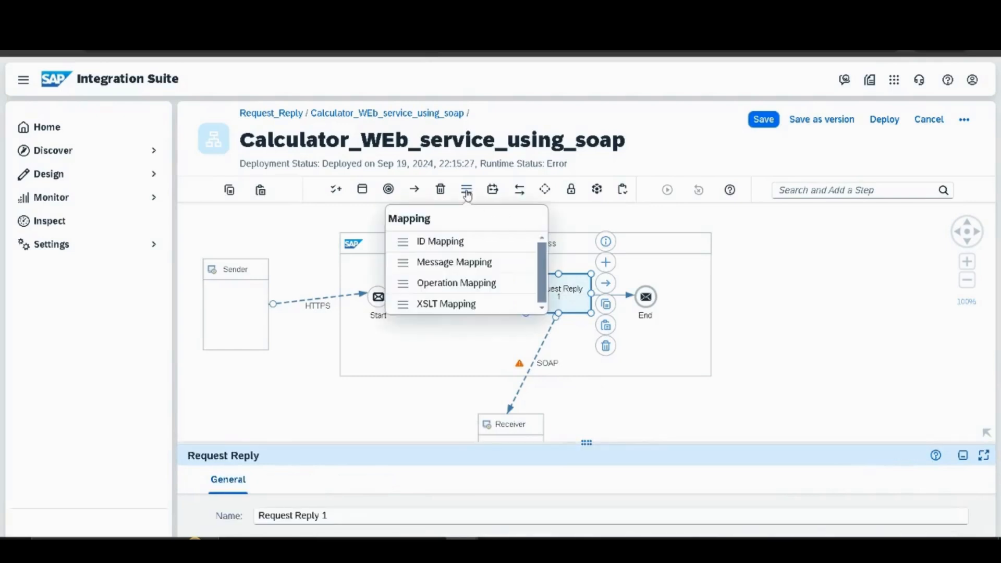
left_click(468, 264)
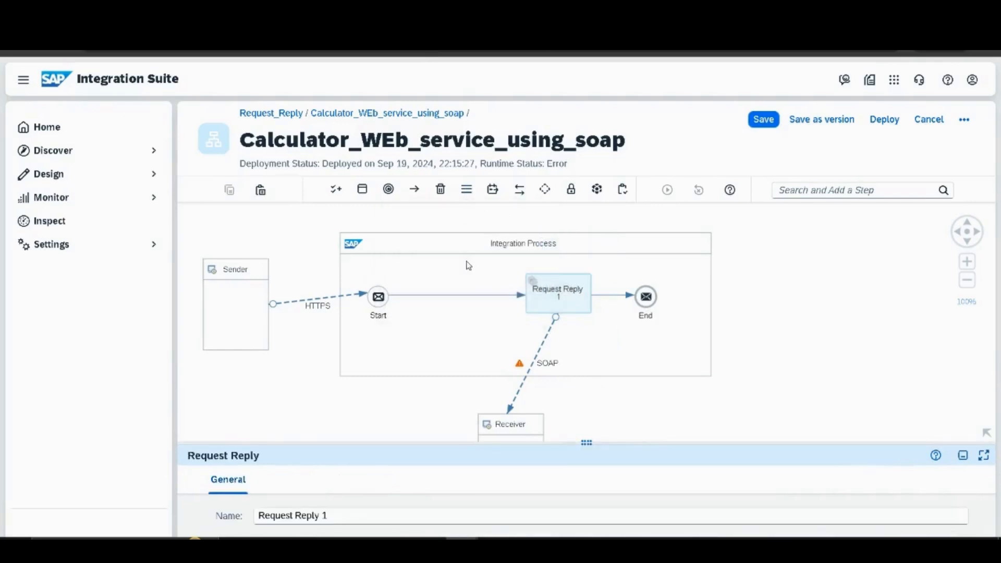
left_click(449, 297)
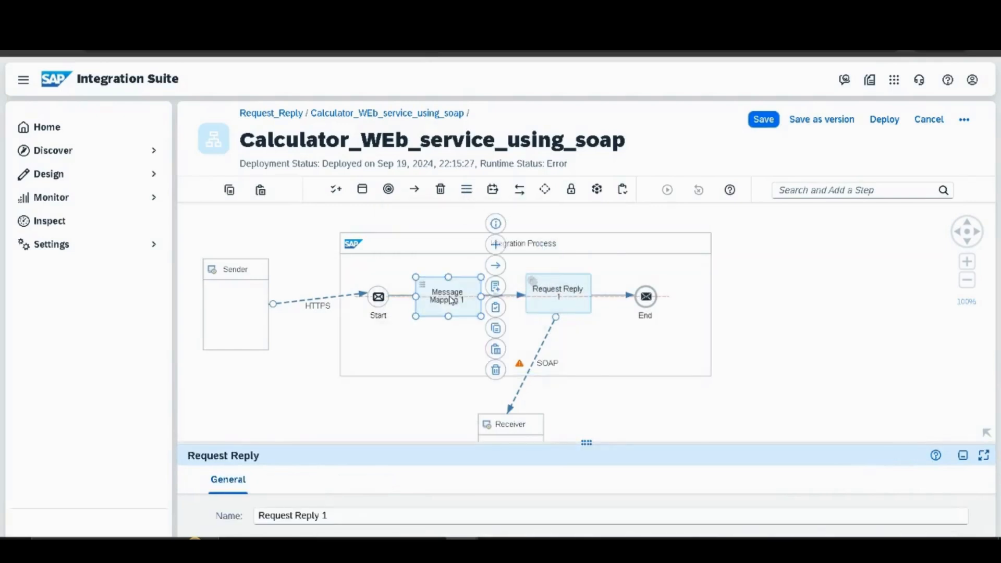
Create a message mapping named MM_Soap_REquest_reply for the Message Mapping 1 step
left_click(495, 287)
type("MM")
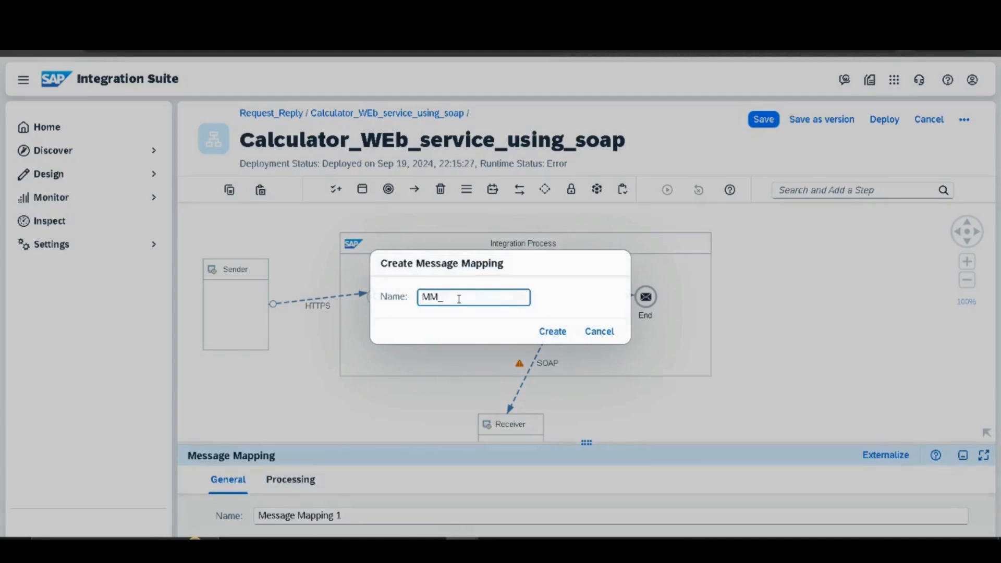
type("_Soap")
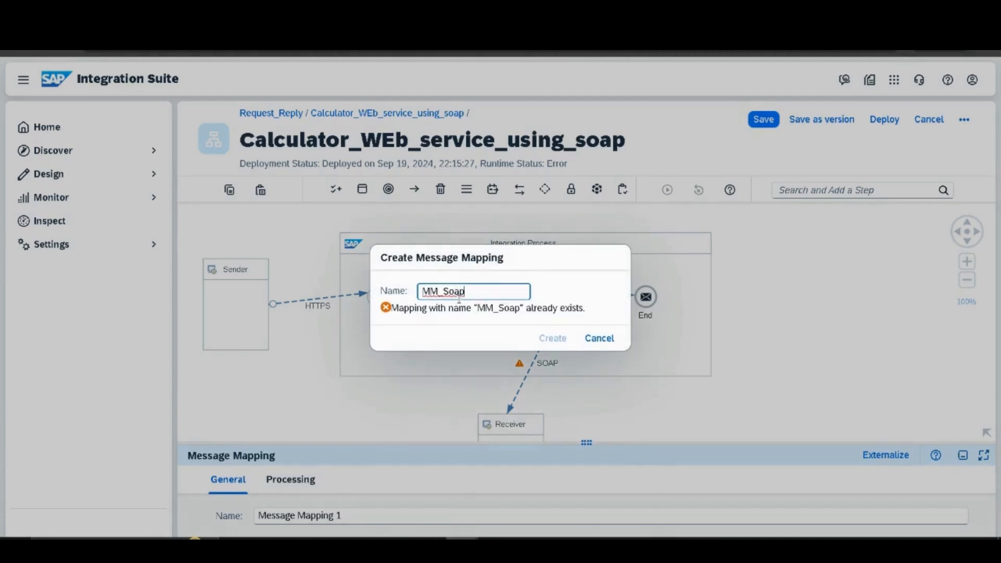
key("BackSpace")
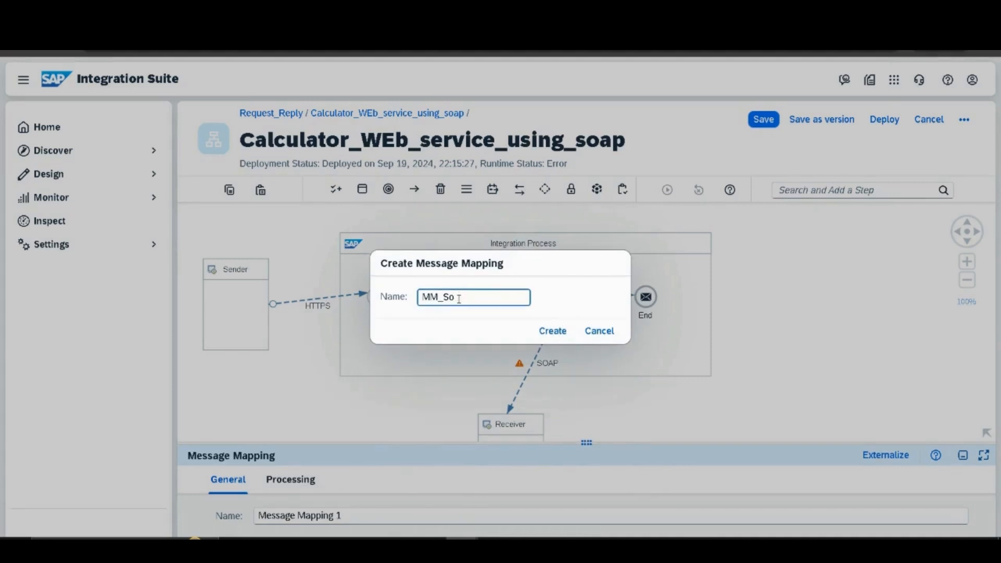
type("p_")
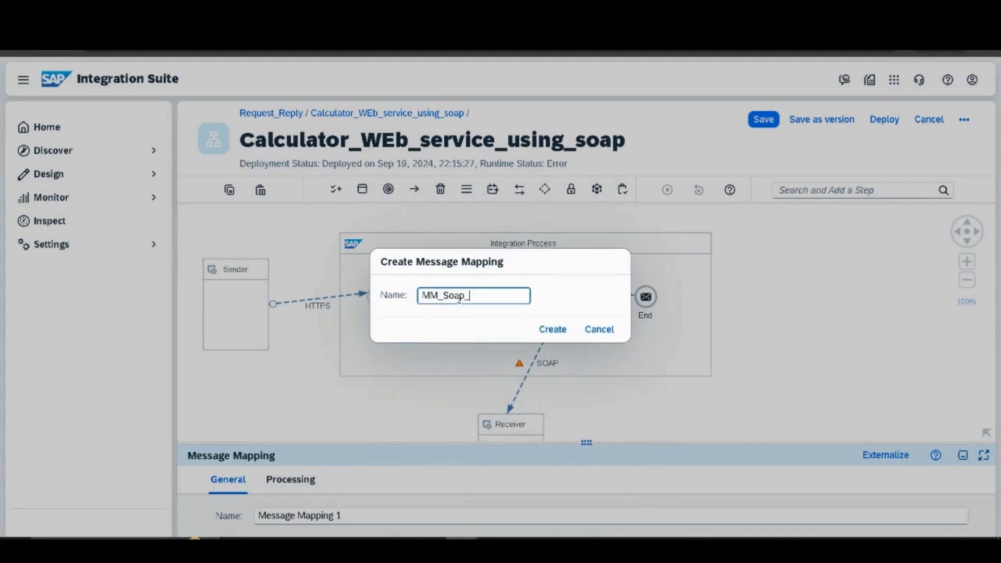
type("REquest_repkly")
key("BackSpace")
key("BackSpace")
key("BackSpace")
type("ly")
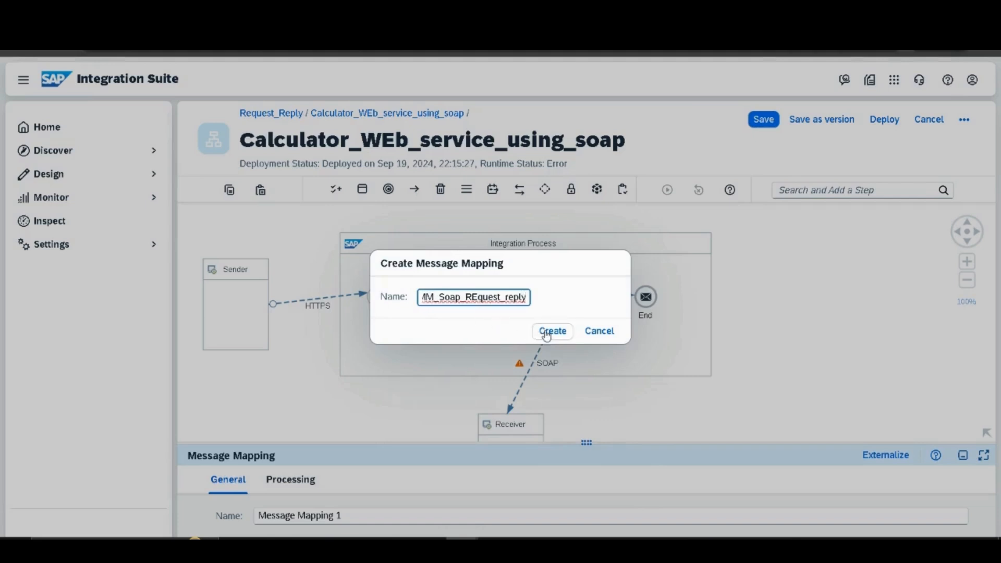
left_click(547, 332)
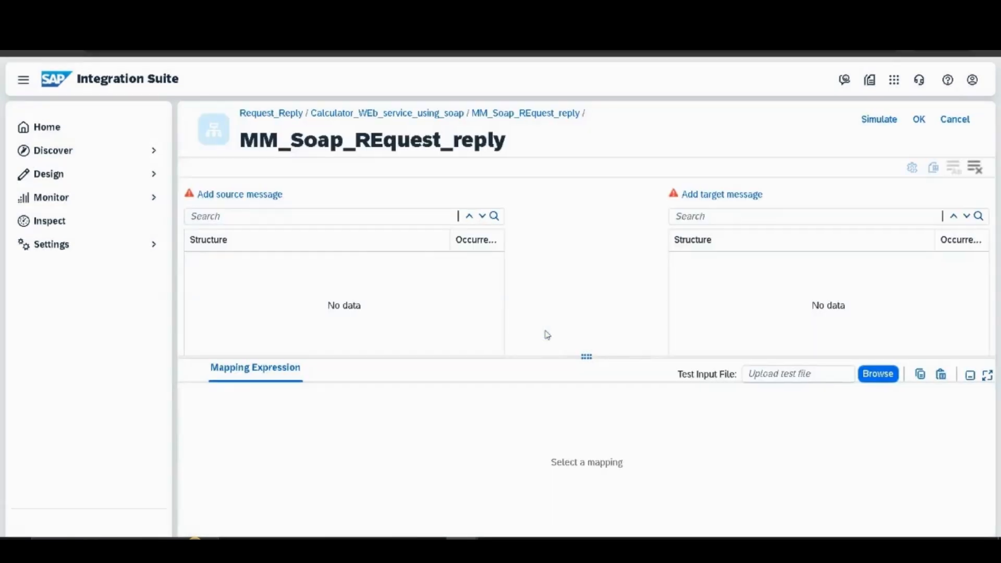
Set the Add element of calculator.wsdl as both the source message and the target message of the mapping
left_click(271, 199)
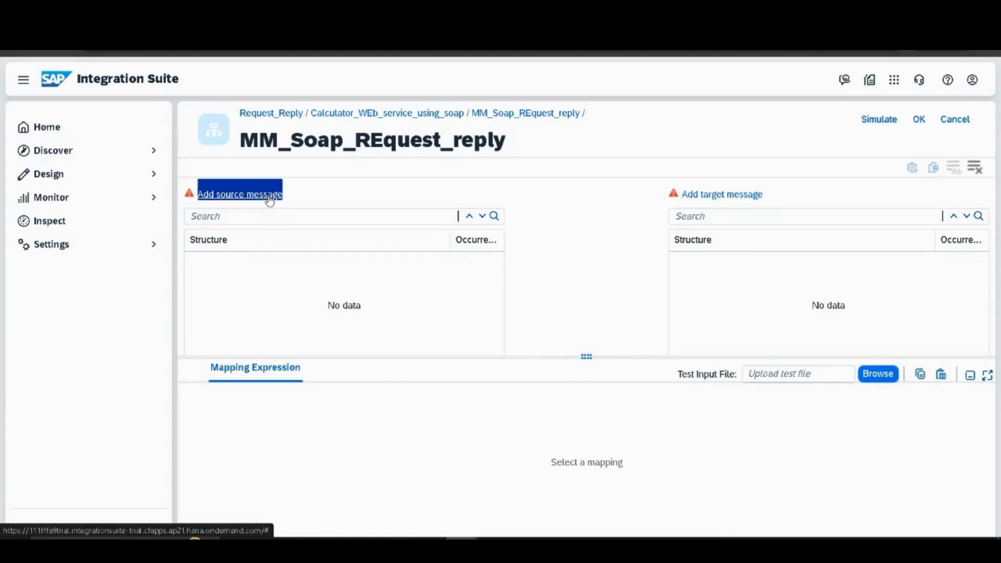
left_click(376, 277)
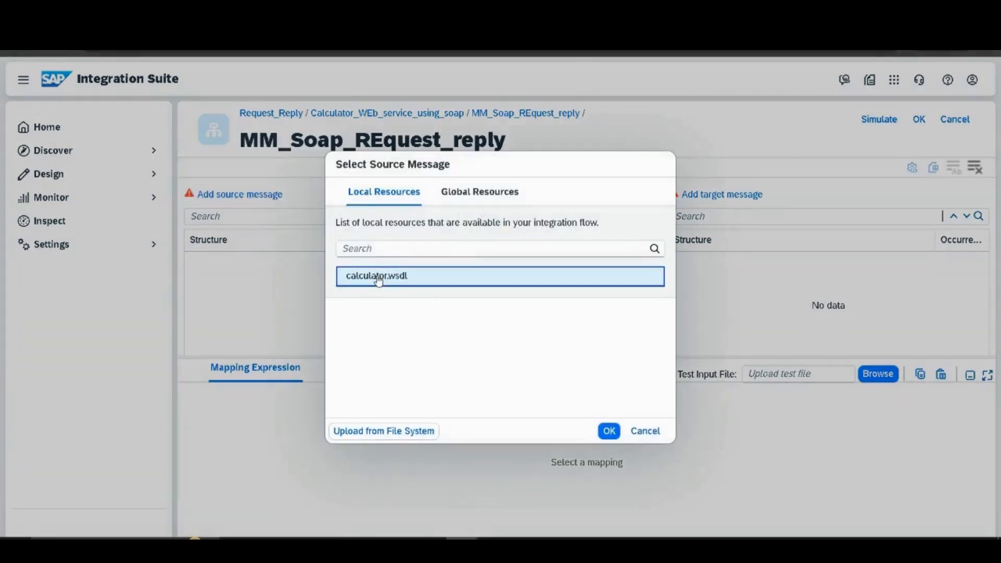
left_click(612, 438)
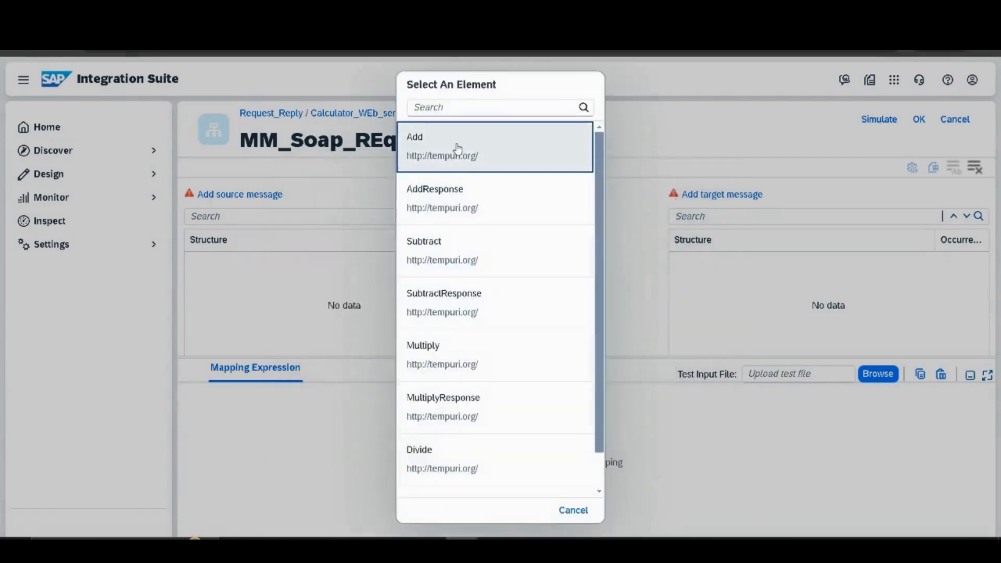
left_click(429, 149)
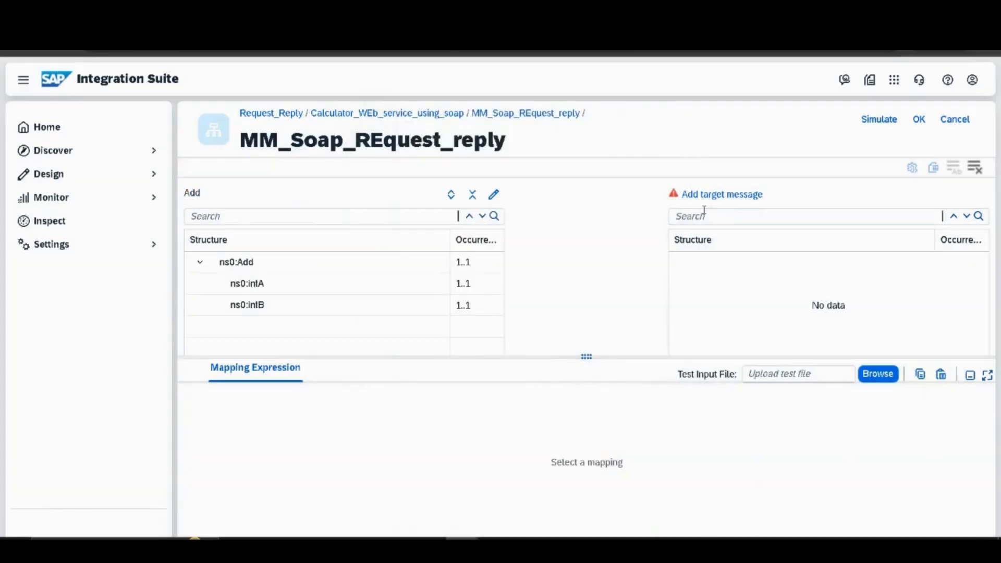
left_click(716, 196)
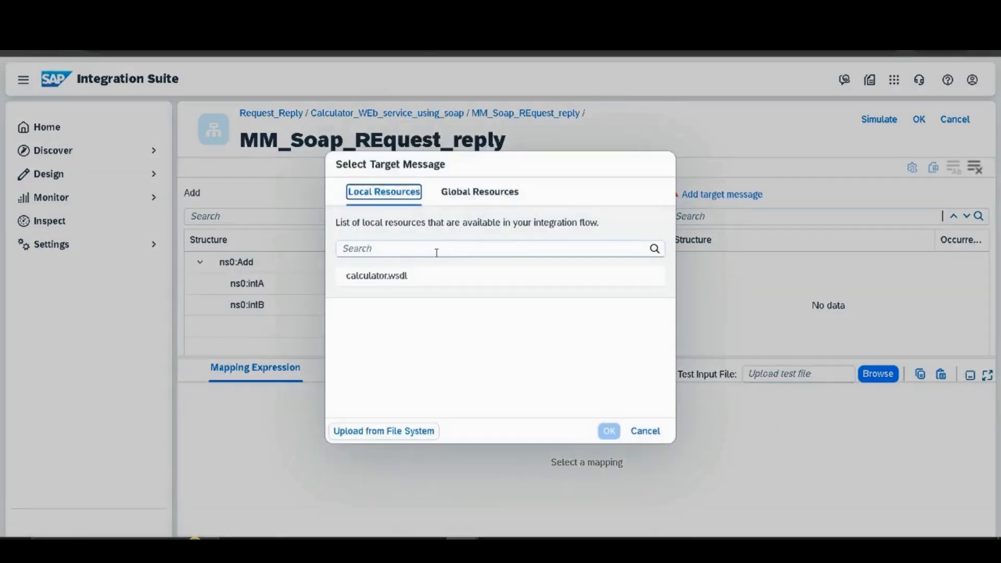
left_click(409, 280)
left_click(602, 433)
left_click(440, 133)
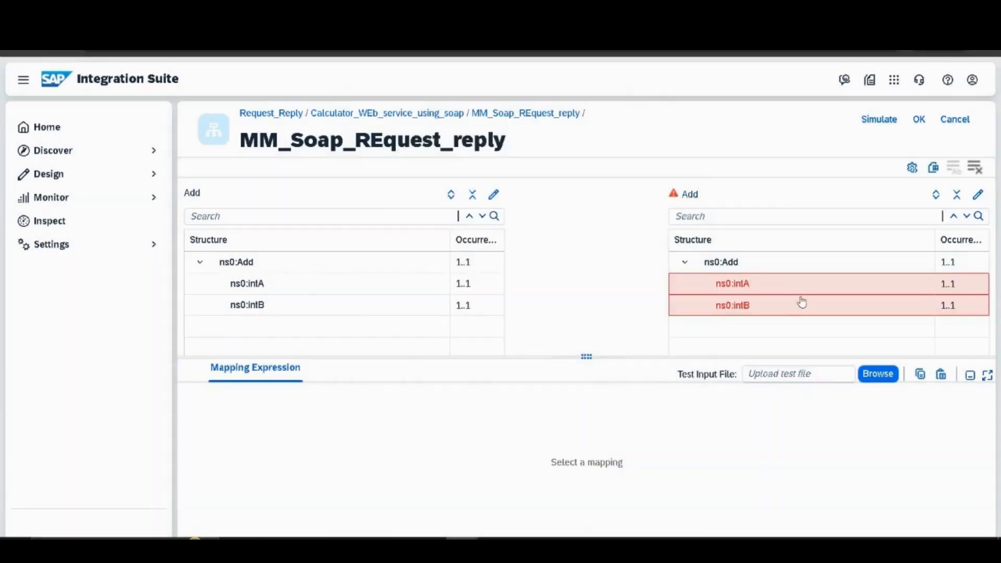
Assign the constant 100 to the target field ns0:intA
left_click(913, 284)
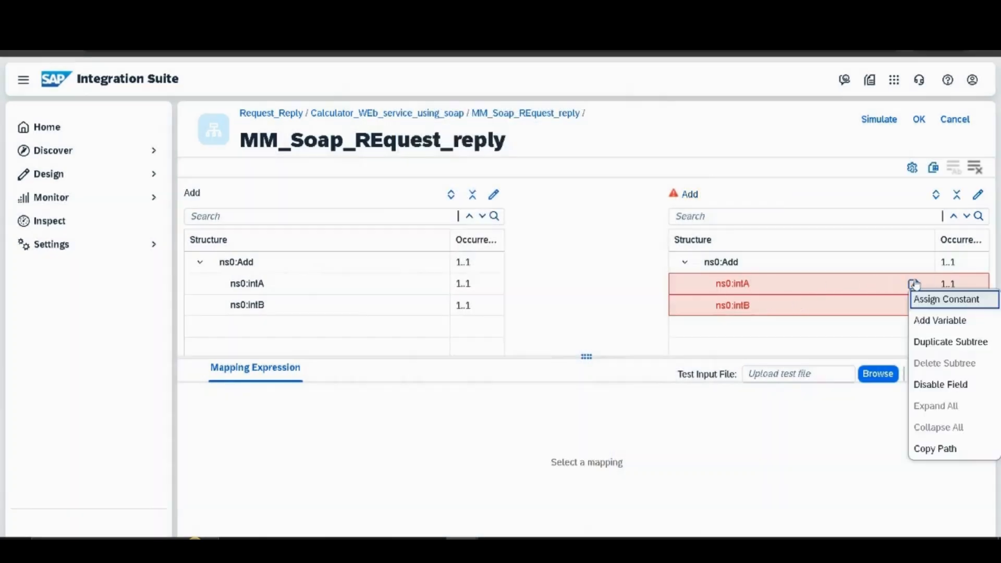
left_click(932, 302)
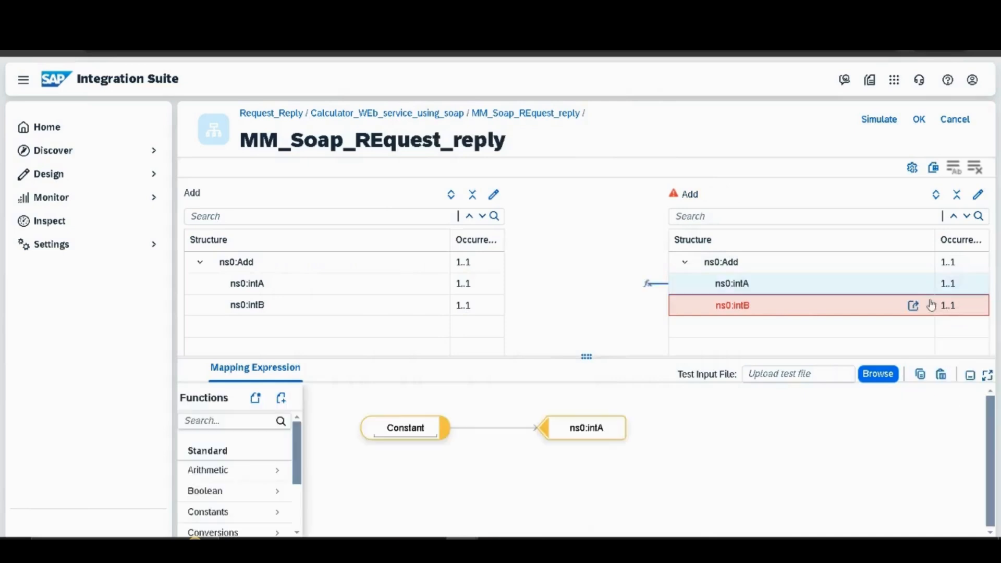
double_click(422, 426)
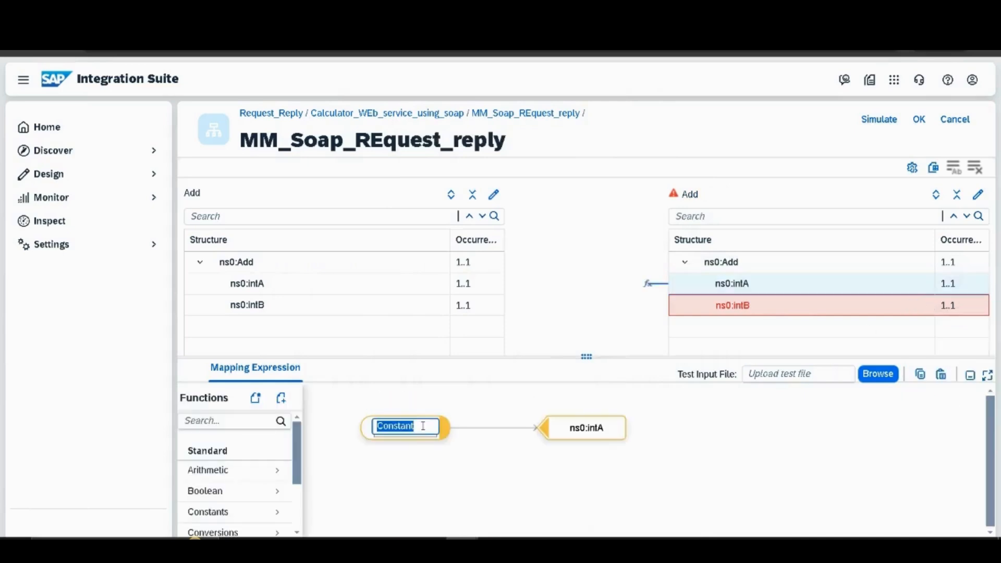
type("100")
left_click(737, 462)
Assign the constant 200 to the target field ns0:intB, check both field mappings and accept the message mapping
mouse_move(776, 311)
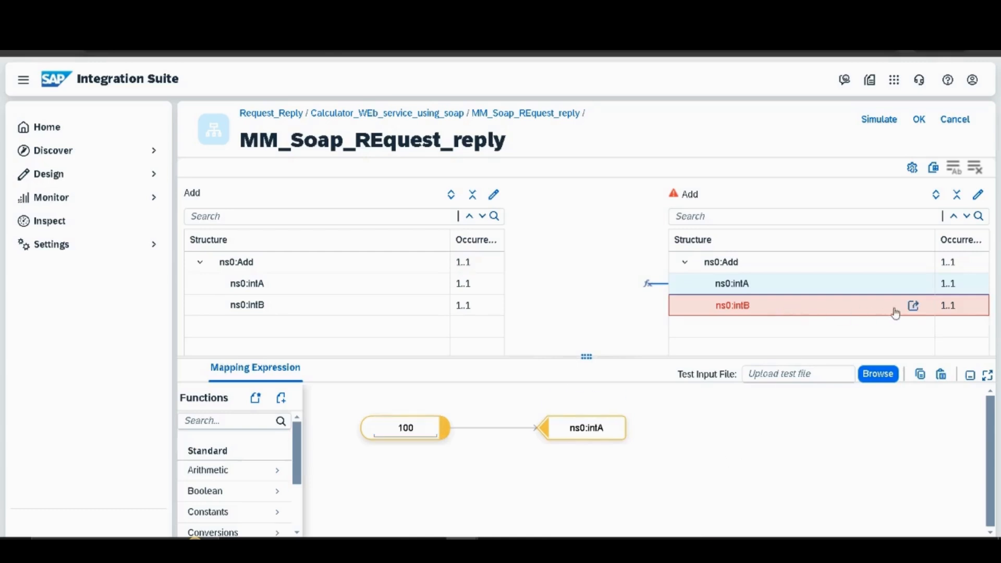
left_click(913, 305)
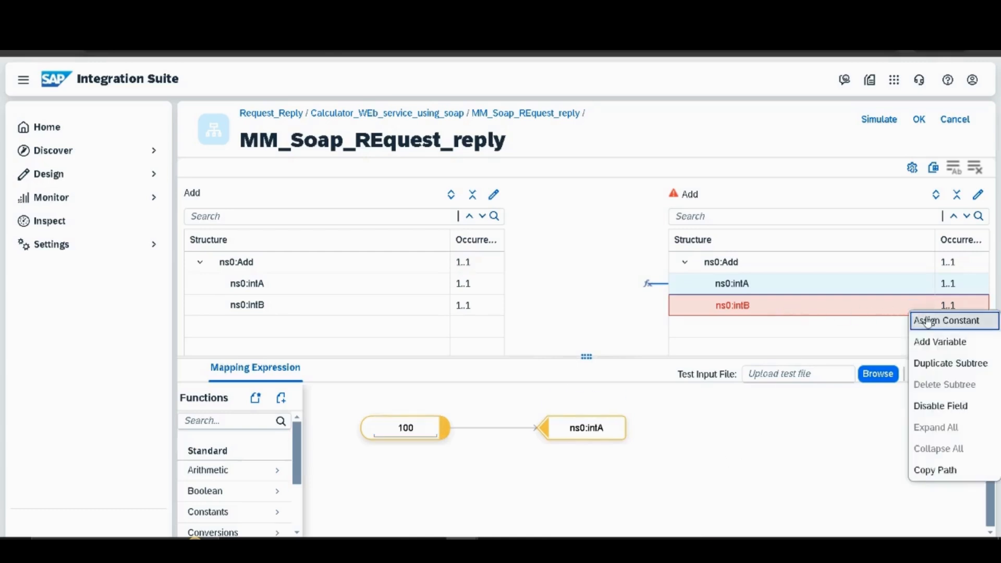
left_click(927, 321)
double_click(430, 439)
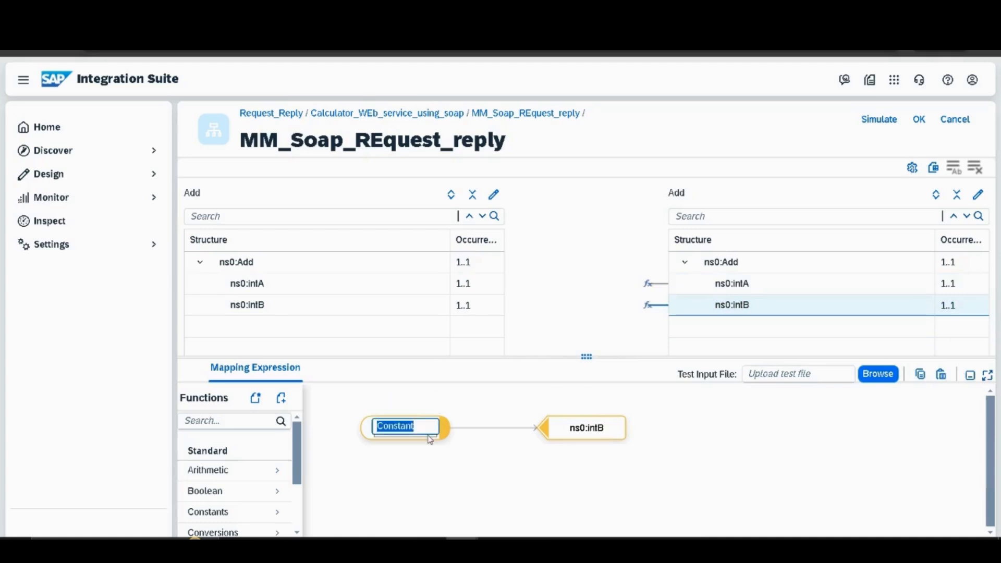
type("200")
left_click(721, 286)
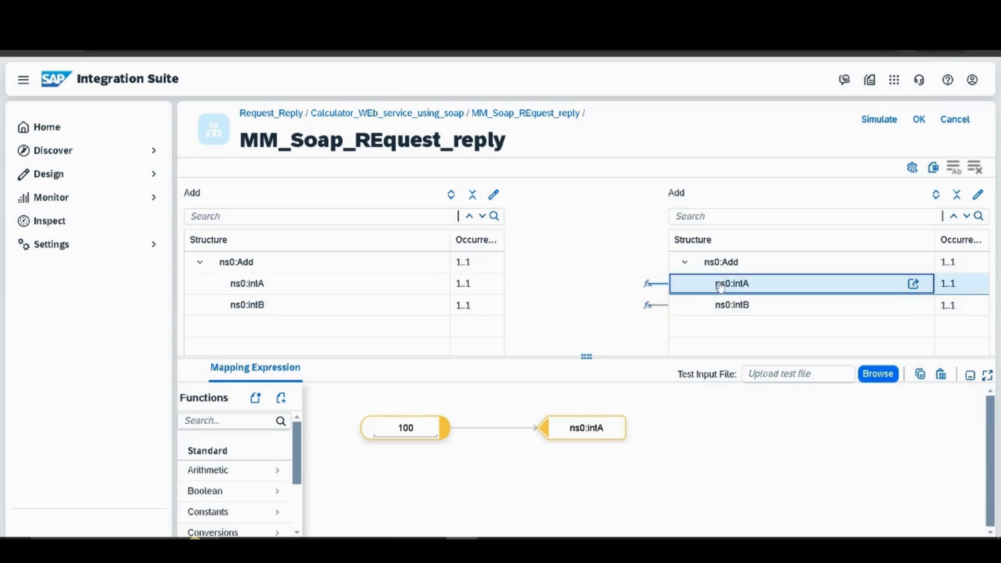
left_click(721, 303)
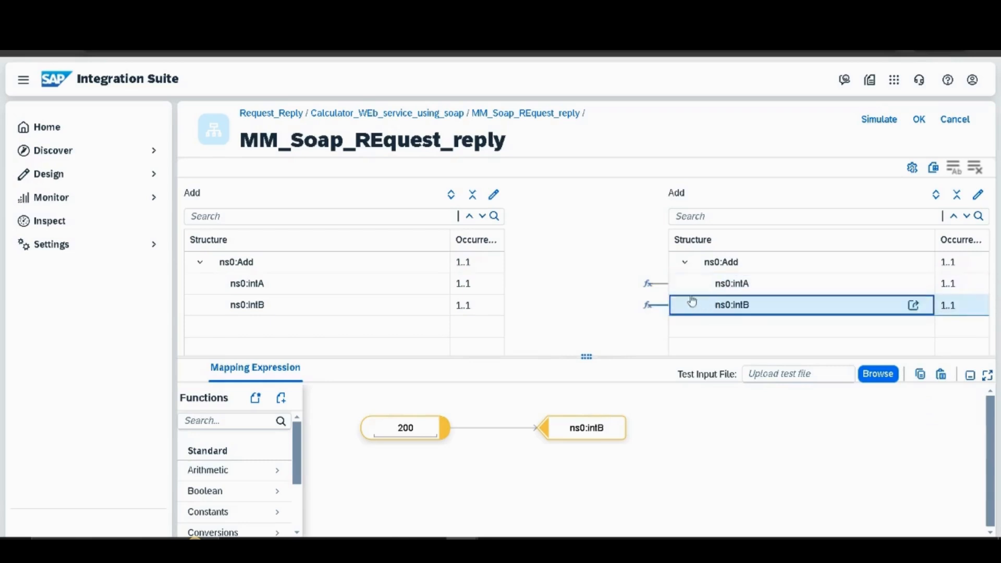
left_click(919, 120)
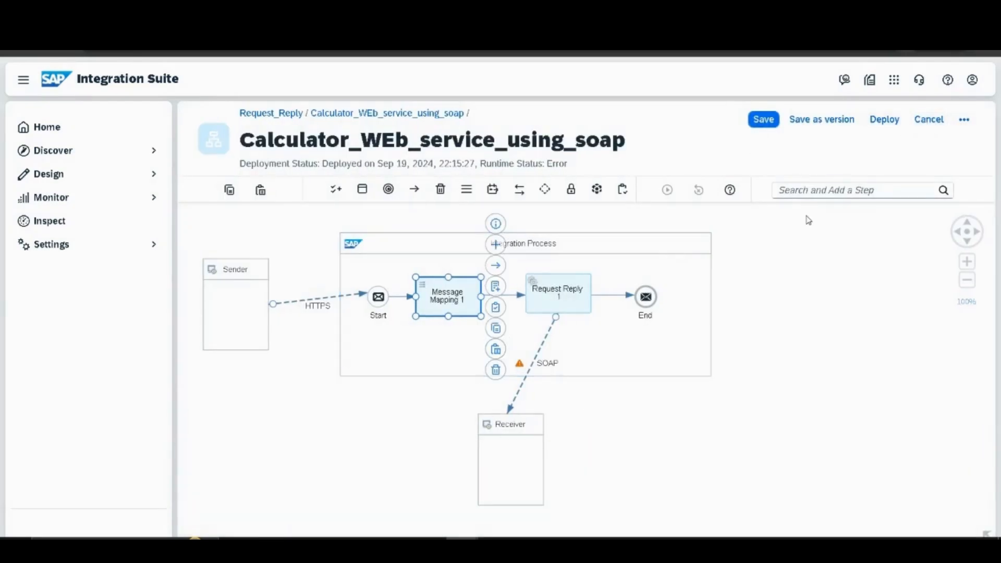
Save the Calculator_WEb_service_using_soap integration flow and deploy it
left_click(766, 118)
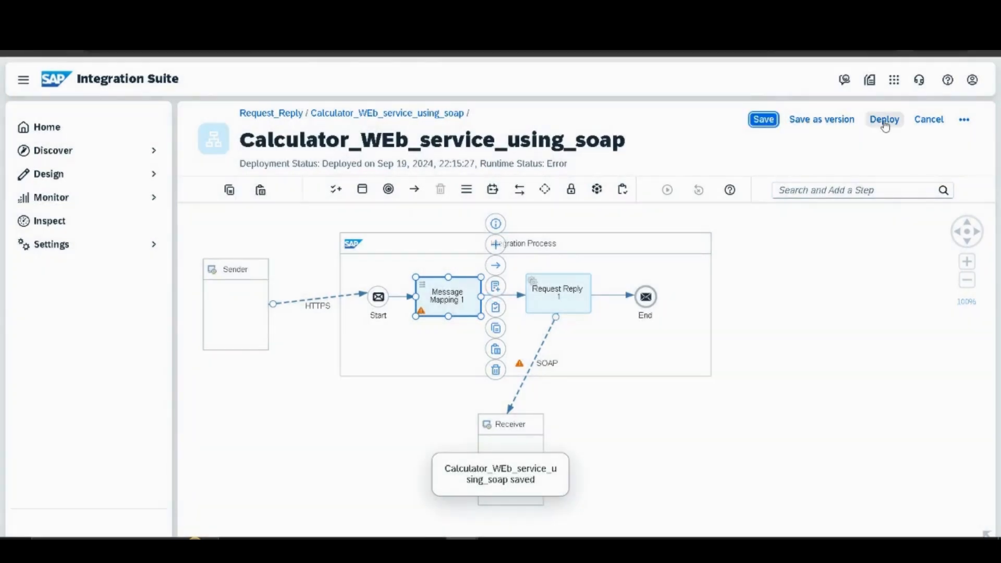
left_click(884, 124)
left_click(568, 342)
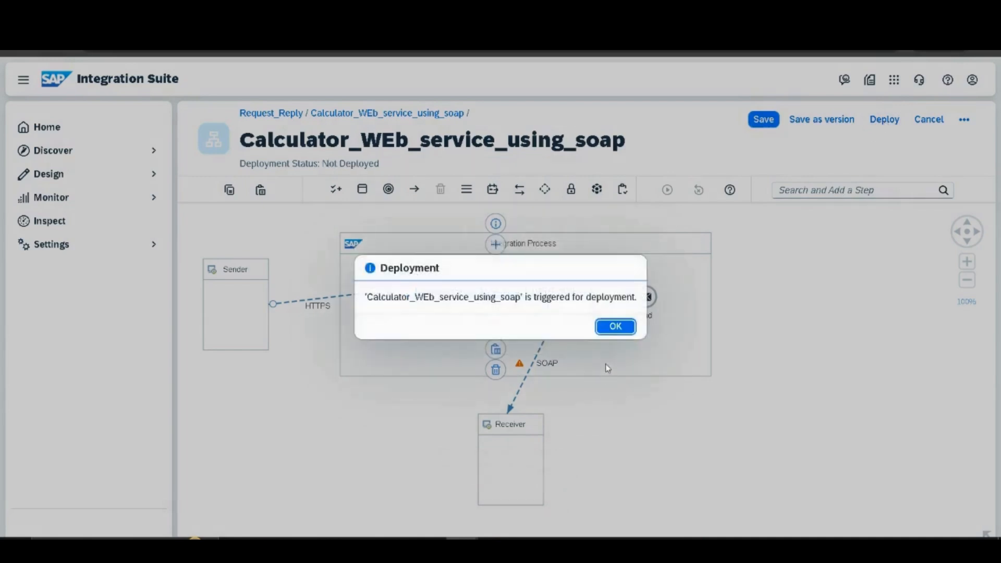
left_click(609, 327)
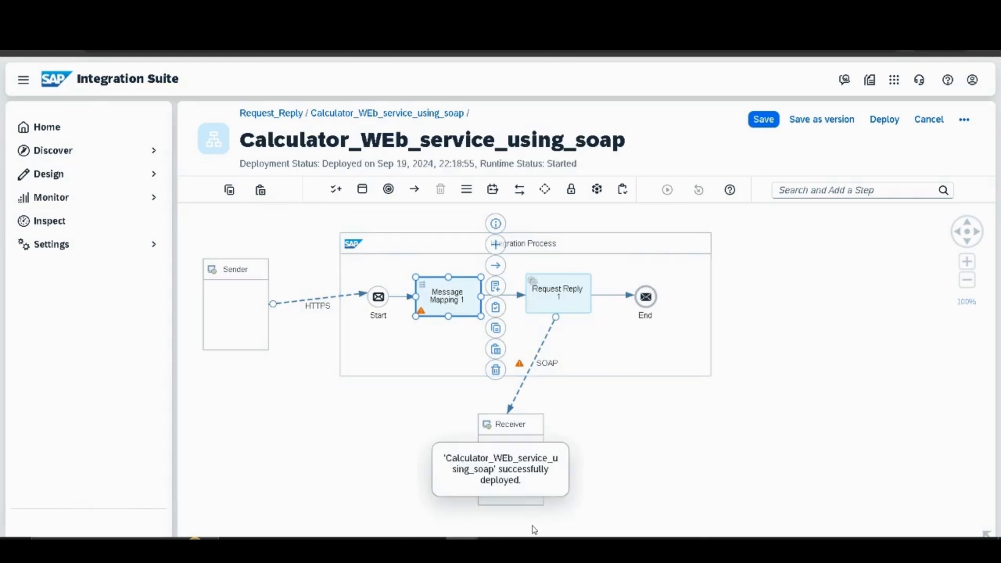
scroll(533, 521, "down", 2)
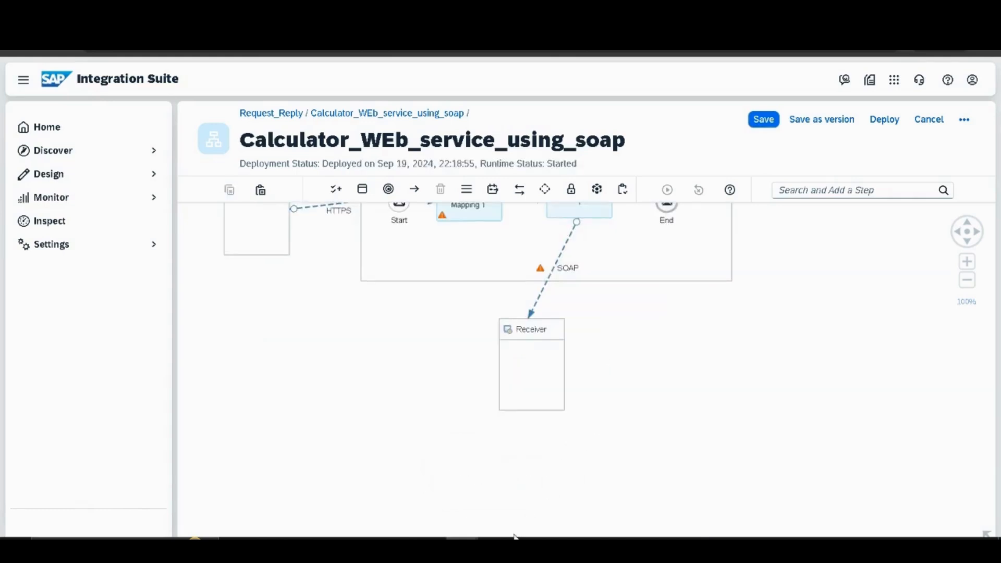
scroll(516, 469, "down", 1)
scroll(514, 524, "up", 2)
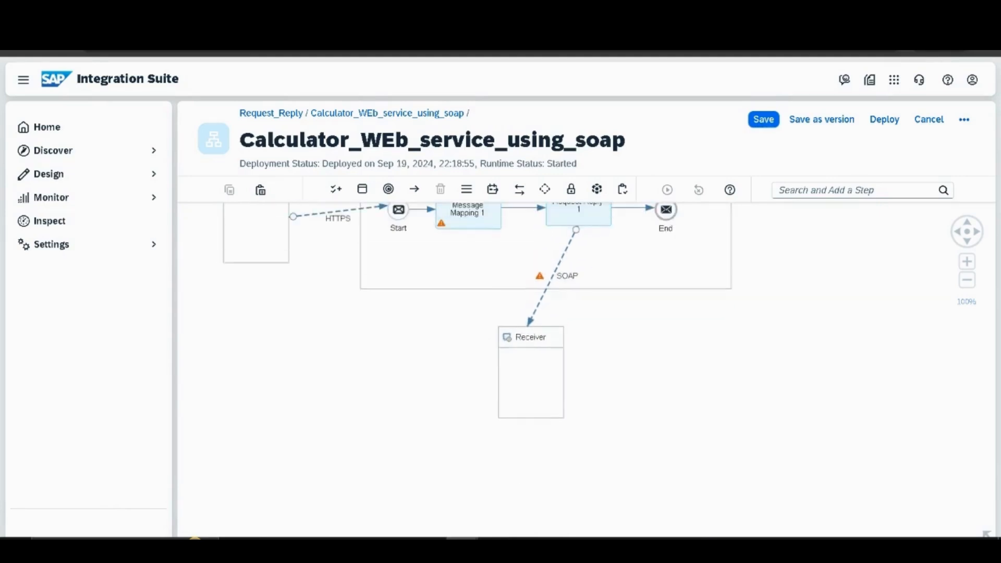
scroll(523, 511, "down", 1)
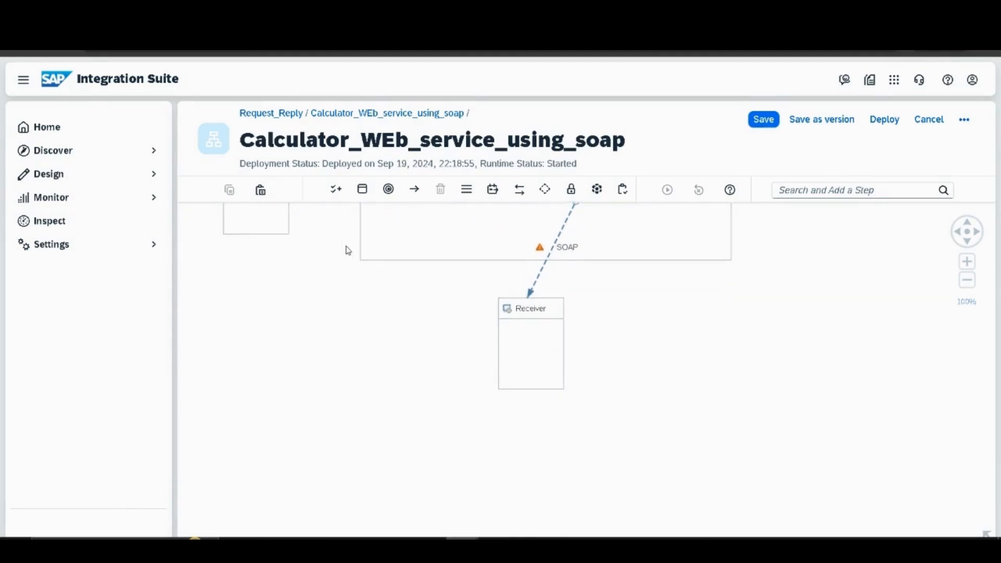
Find the deployed Calculator_WEb_service_using_soap flow in the started integration content monitor, refresh it and copy its endpoint URL
left_click(100, 197)
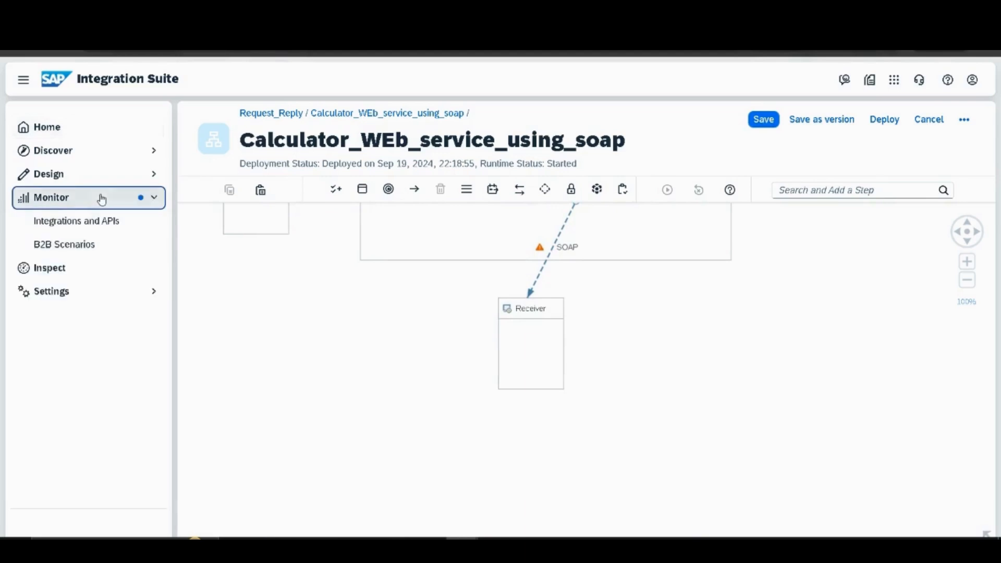
left_click(93, 221)
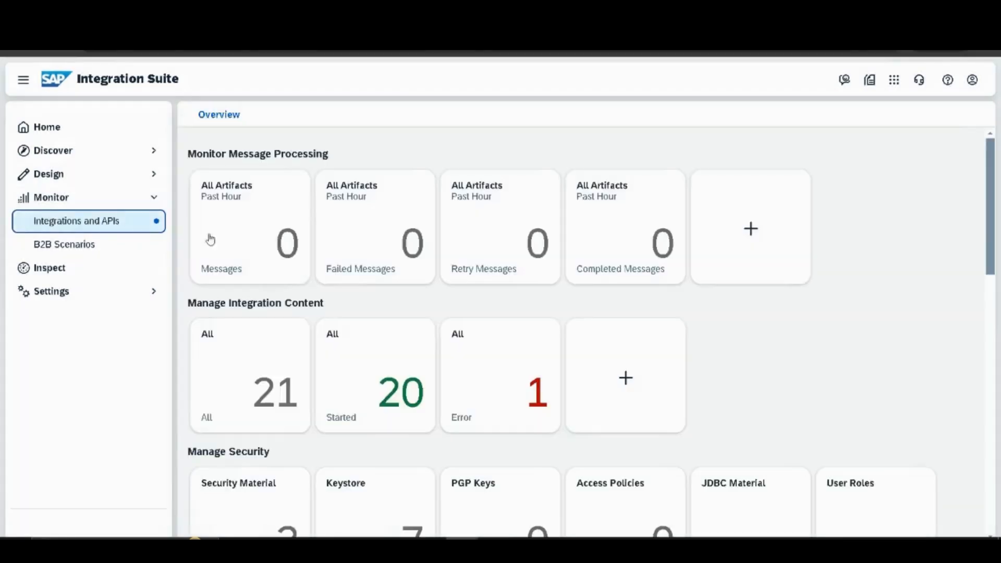
left_click(380, 384)
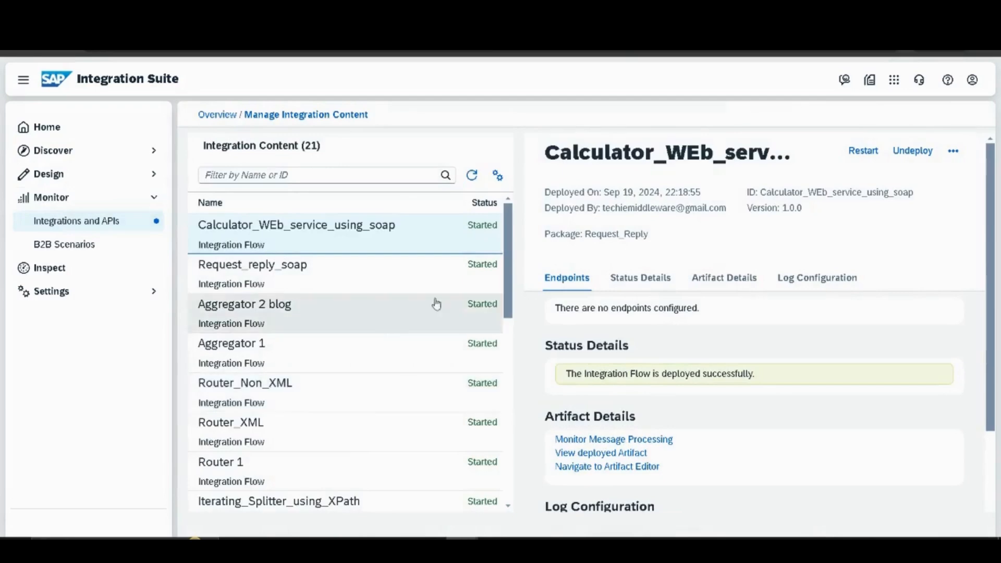
left_click(471, 180)
left_click(472, 176)
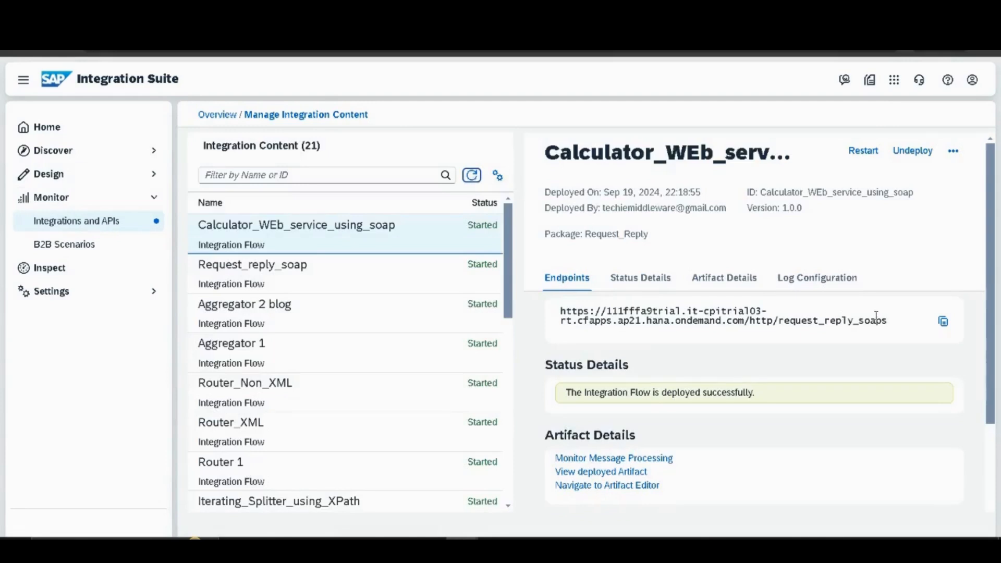
left_click(942, 322)
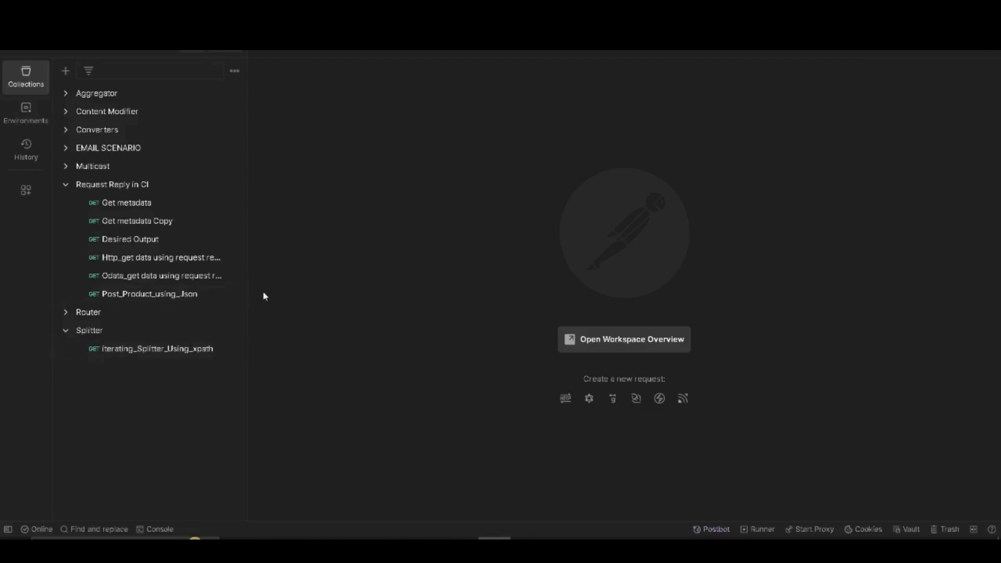
Switch to Postman and add a new request to the Request Reply in CI collection
left_click(234, 295)
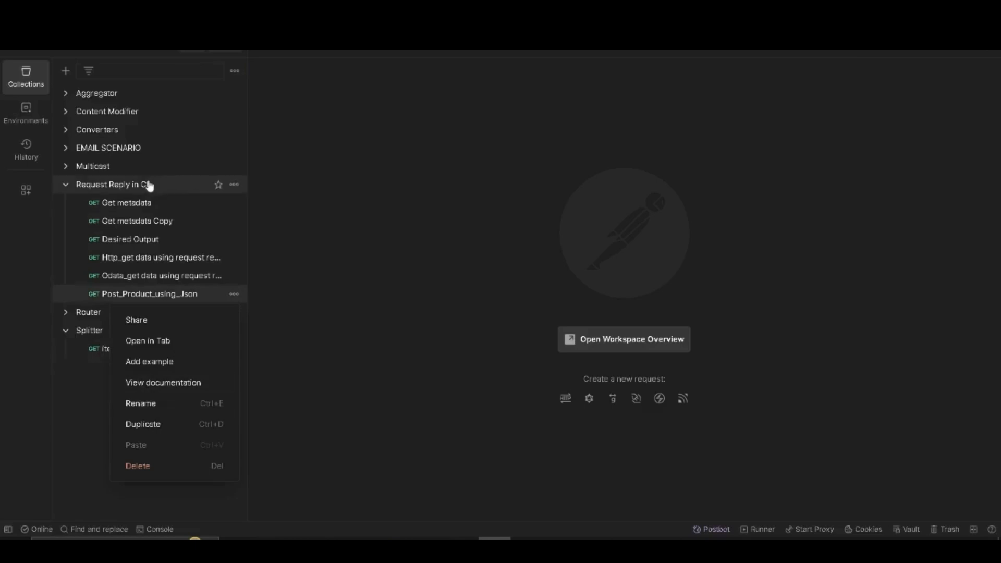
left_click(234, 185)
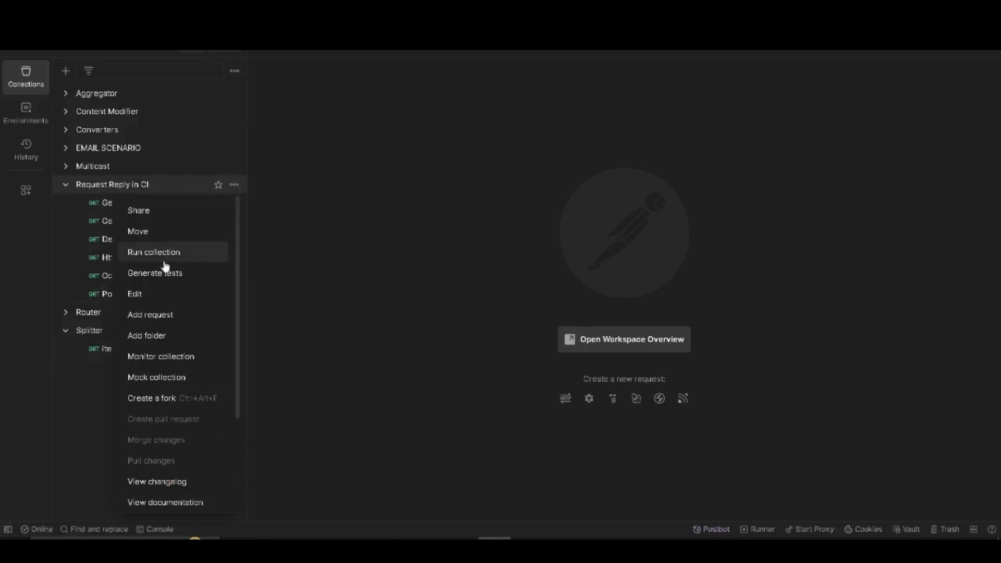
left_click(150, 315)
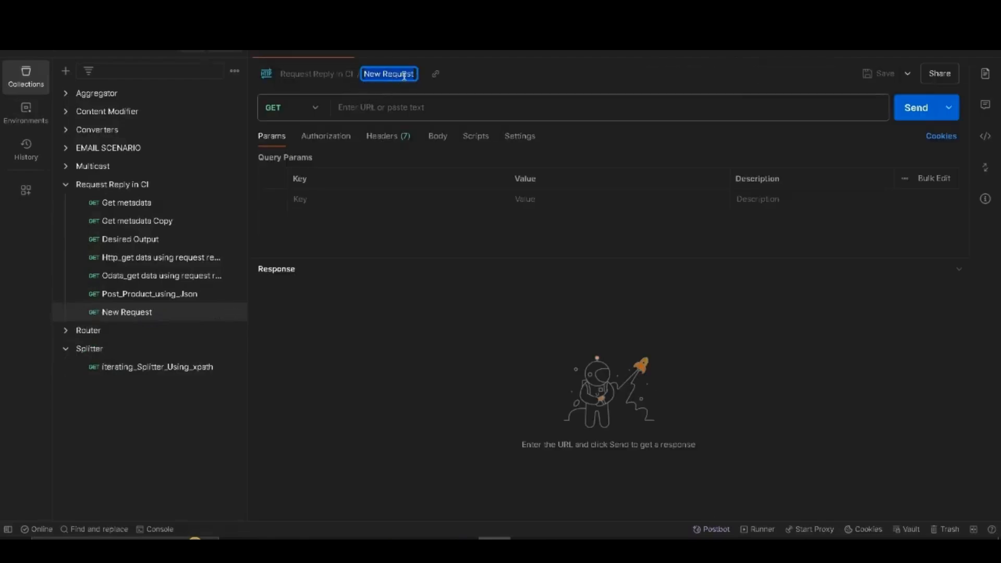
Name the new request Calculator_web_service_Soap and paste the copied endpoint URL ending in /http/request_reply_soaps as its address
type("Calculator")
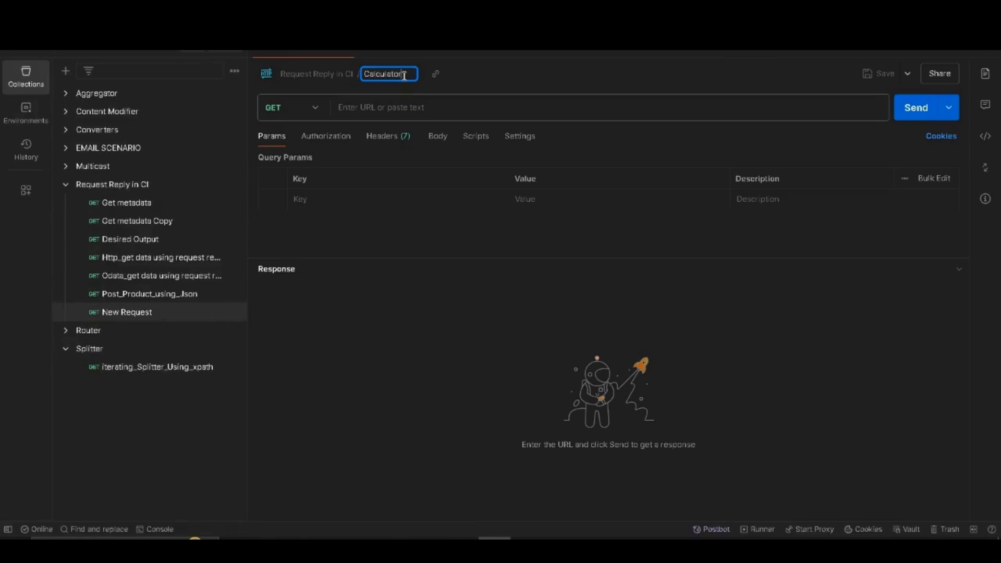
type("_web_service_Soap")
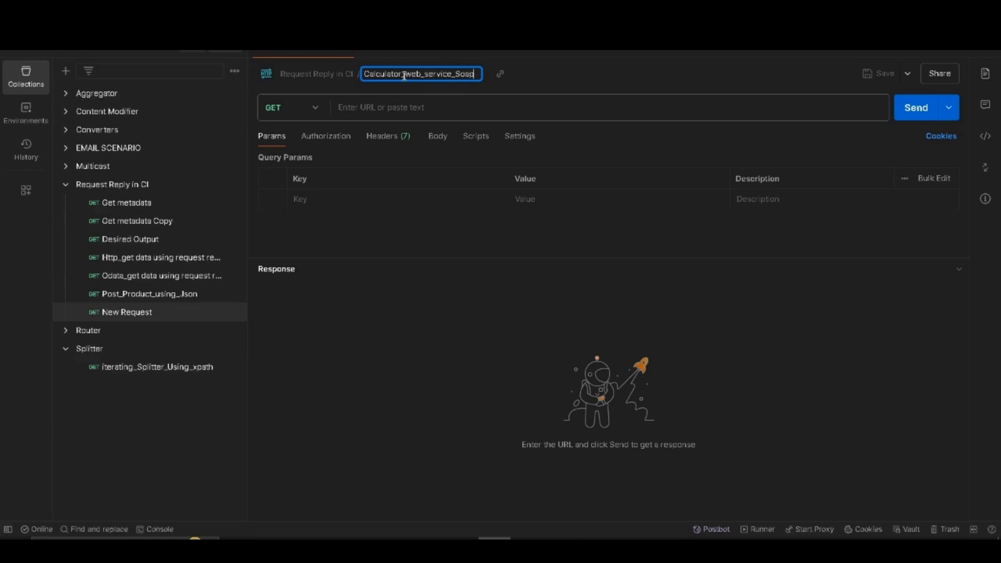
key("Return")
left_click(371, 107)
key("ctrl+v")
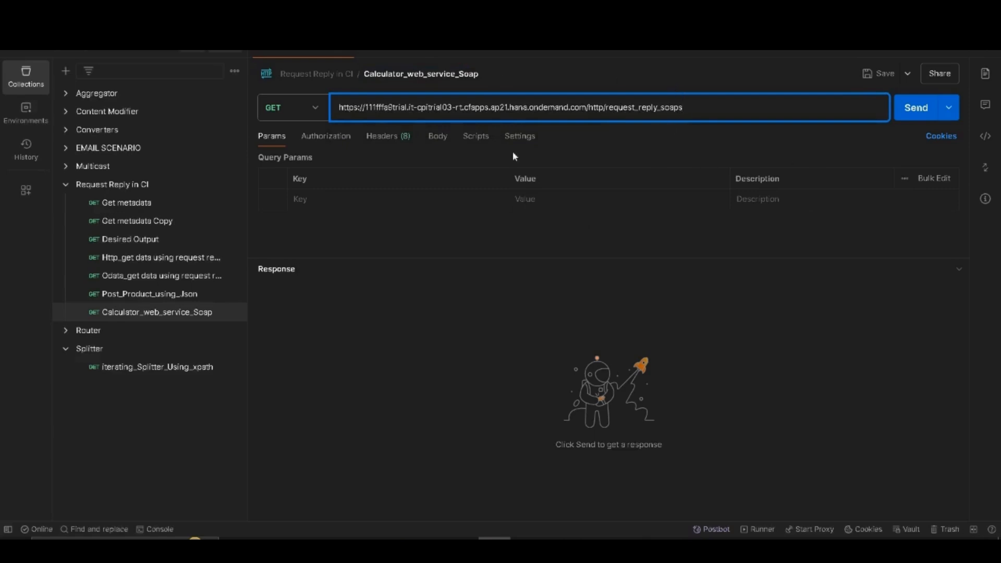
Set the authorization type of the Calculator_web_service_Soap request to Basic Auth and save the request
left_click(325, 139)
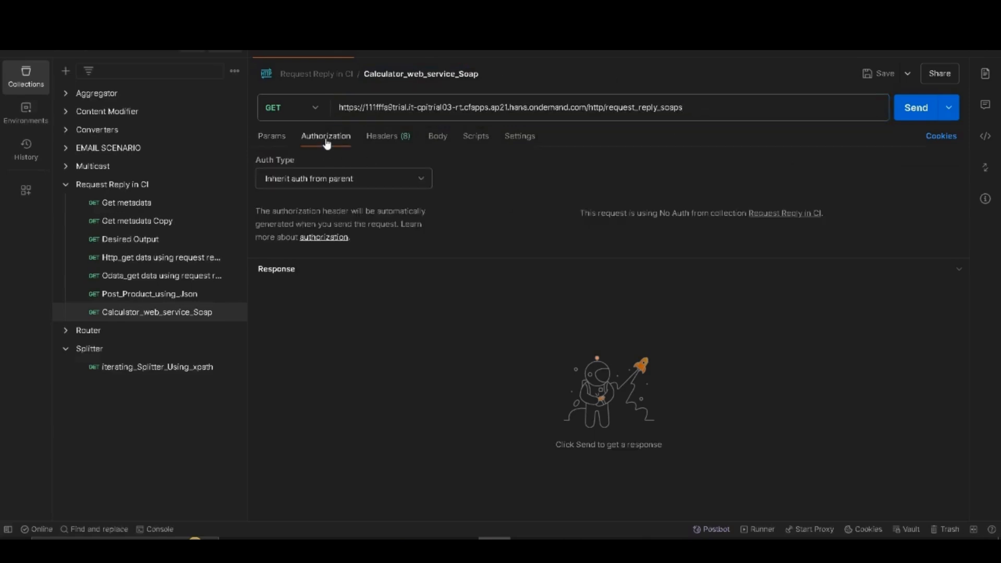
left_click(393, 178)
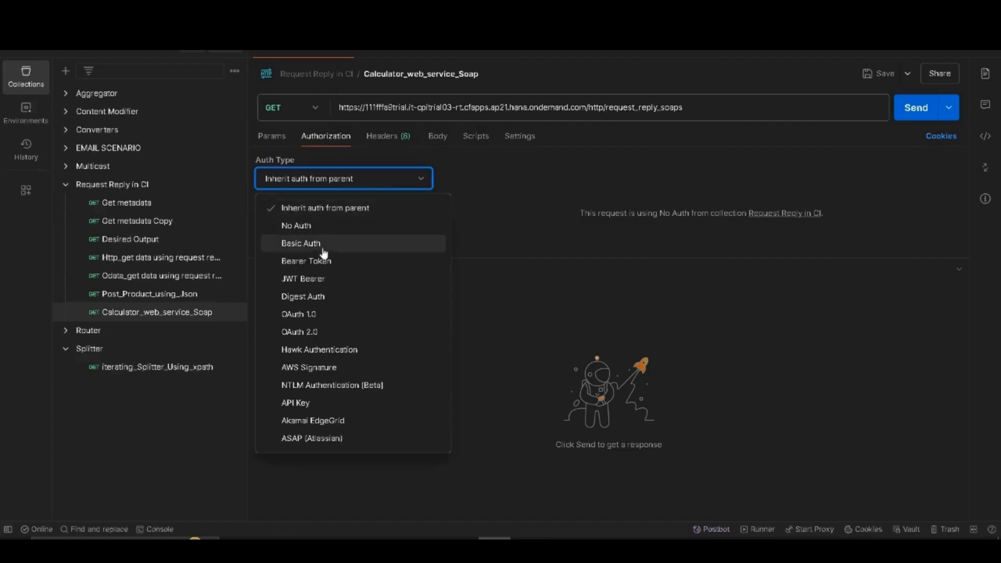
left_click(301, 243)
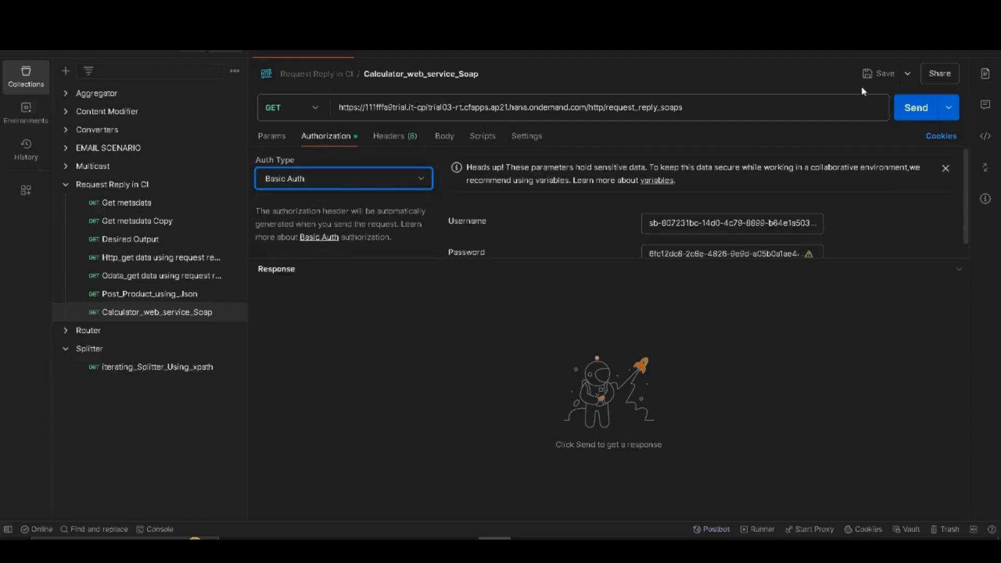
left_click(872, 73)
Send the GET request to the calculator endpoint and switch back to SAP Integration Suite in the browser
left_click(915, 107)
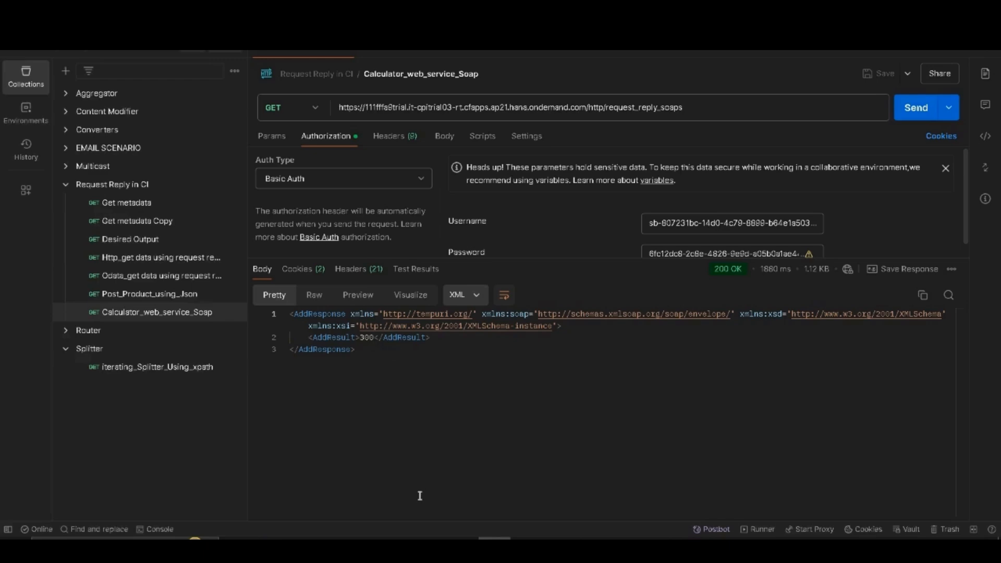
mouse_move(461, 537)
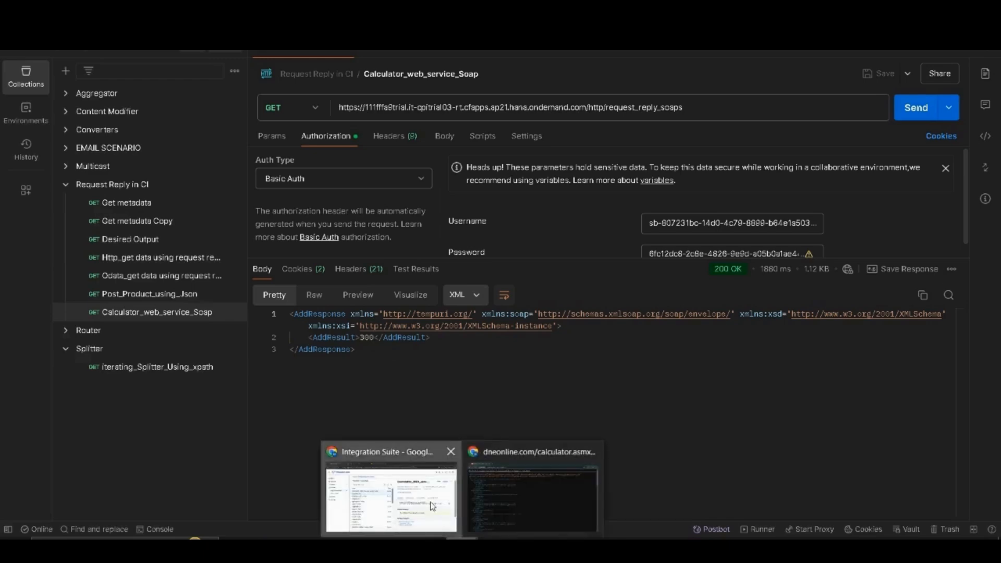
left_click(432, 503)
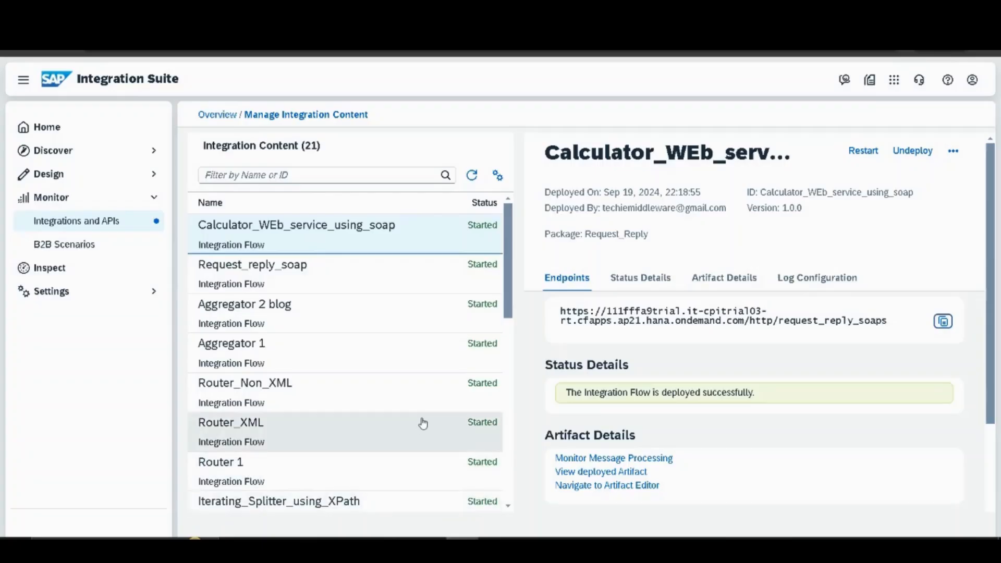